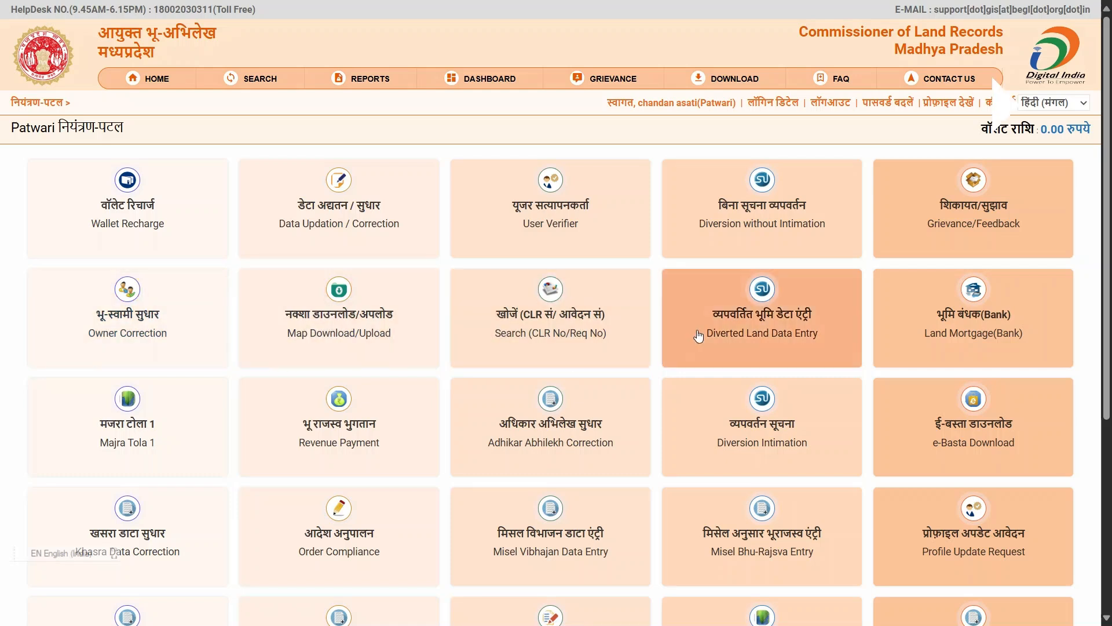
Open the Owner Correction (भू-स्वामी सुधार) module and choose the village इमलिया in tehsil रीठी.
scroll(611, 284, down, 1)
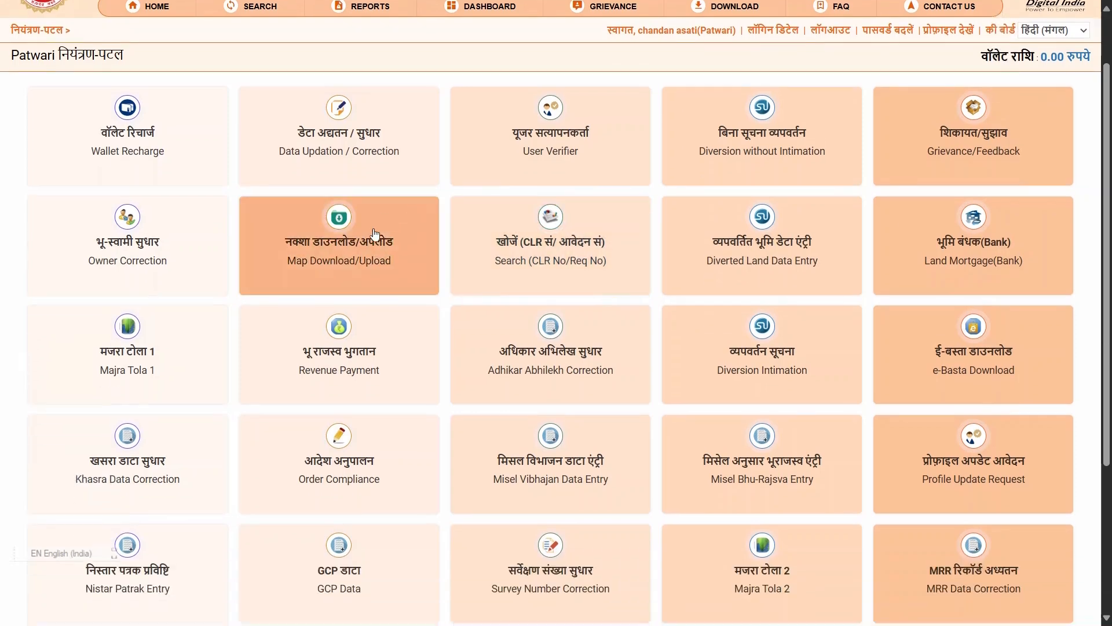
click(168, 250)
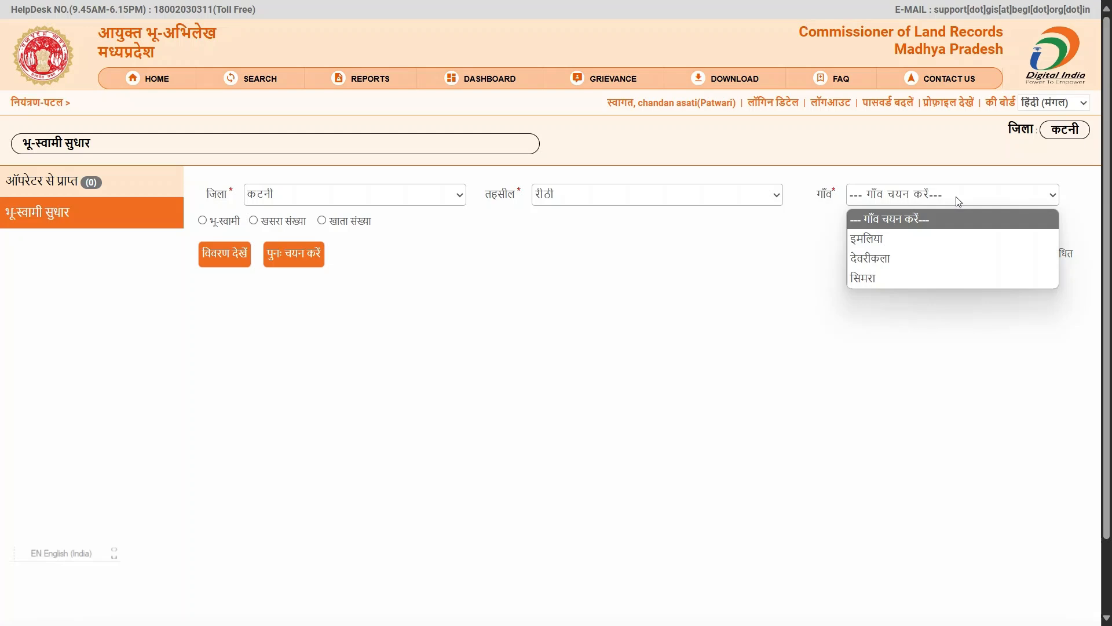
click(916, 247)
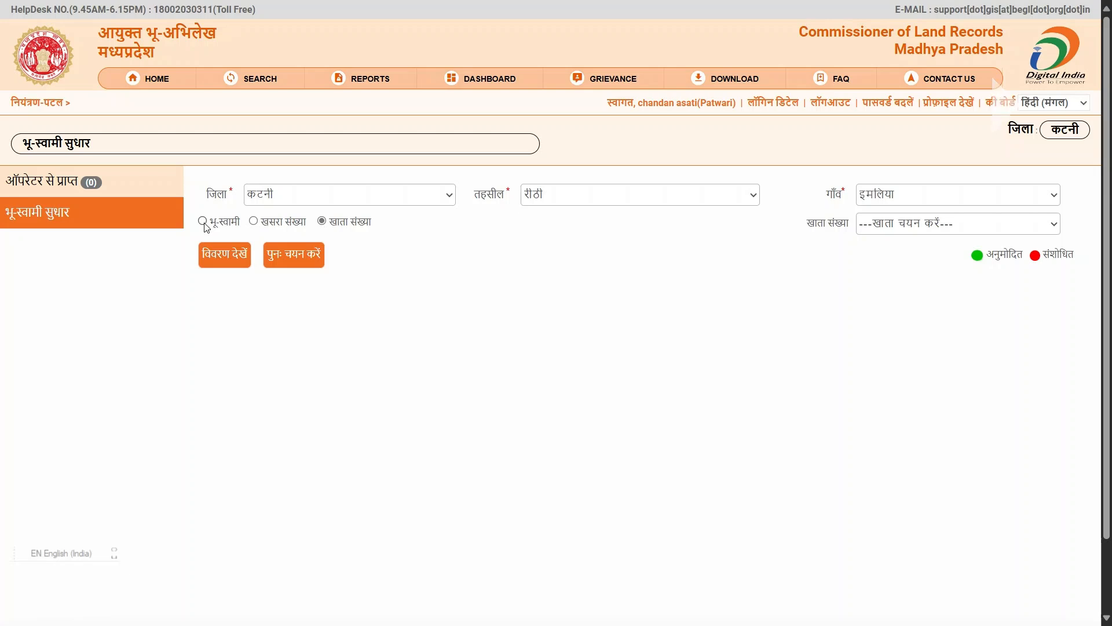
Set the search to भू-स्वामी and choose the joint owner entry that lists several co-owners in one name.
click(203, 221)
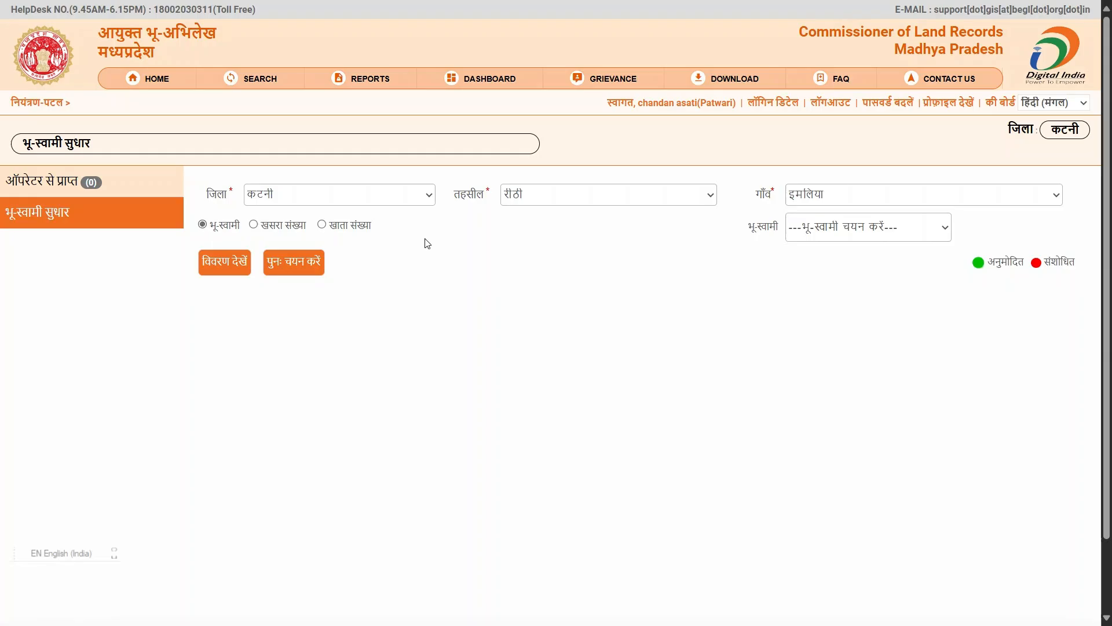
click(832, 233)
scroll(857, 347, down, 10)
scroll(867, 371, up, 5)
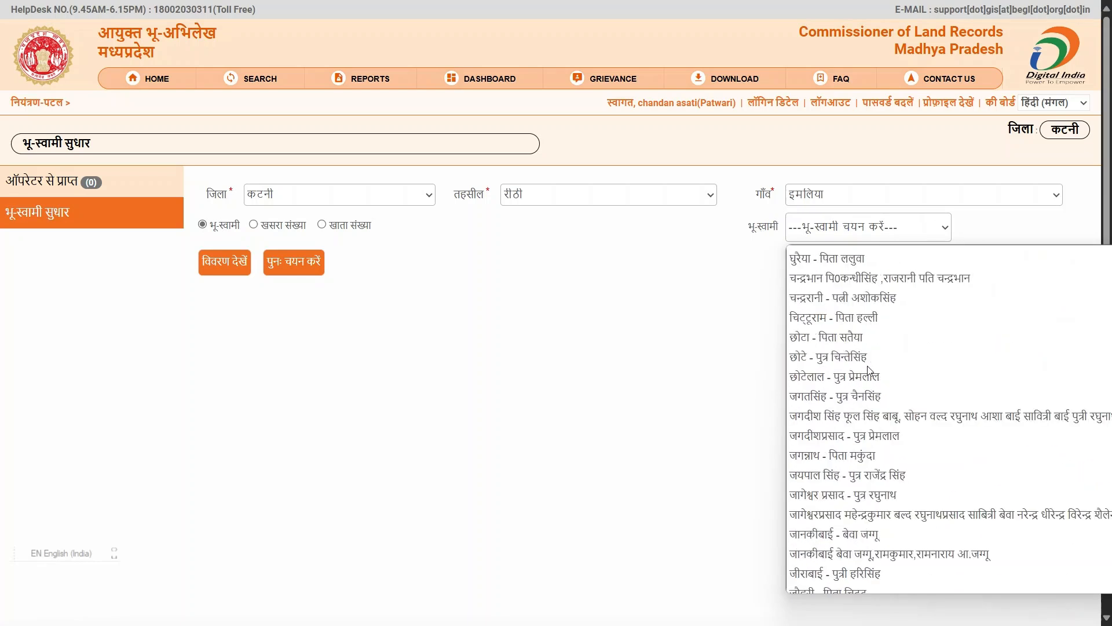
click(923, 412)
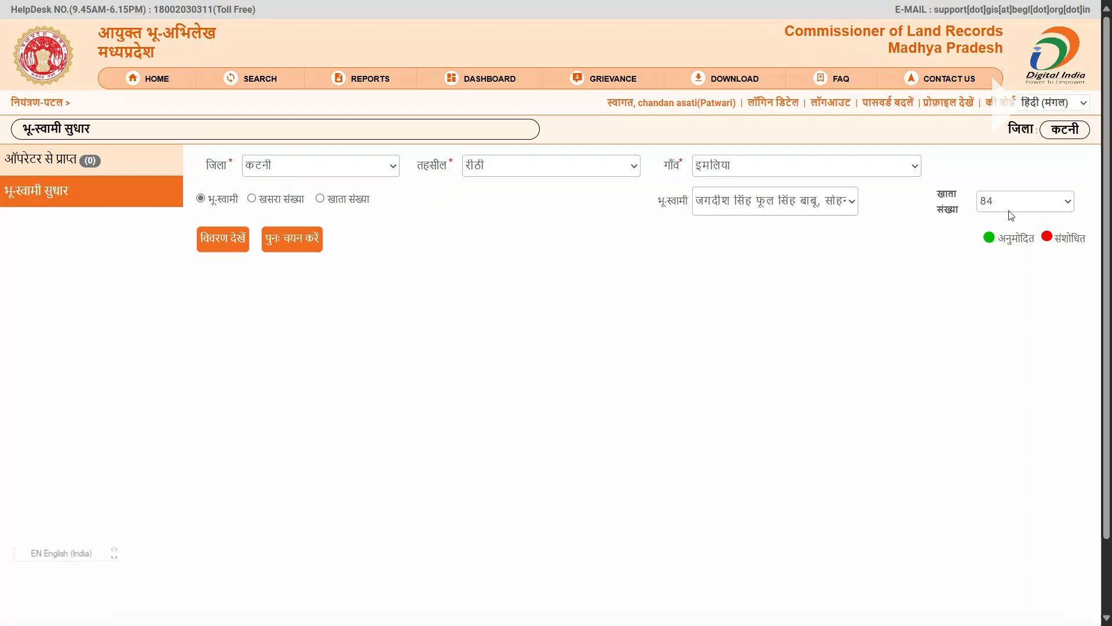
Display the details for khata number 84 and open its owner record for correction.
click(1009, 205)
click(1011, 223)
click(206, 241)
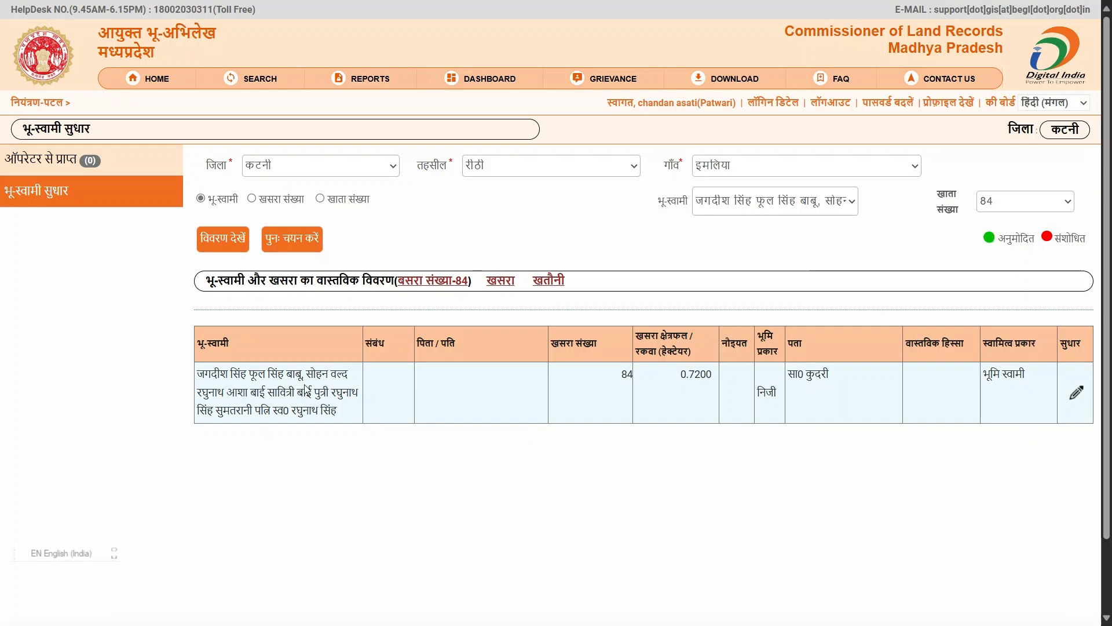
click(1078, 394)
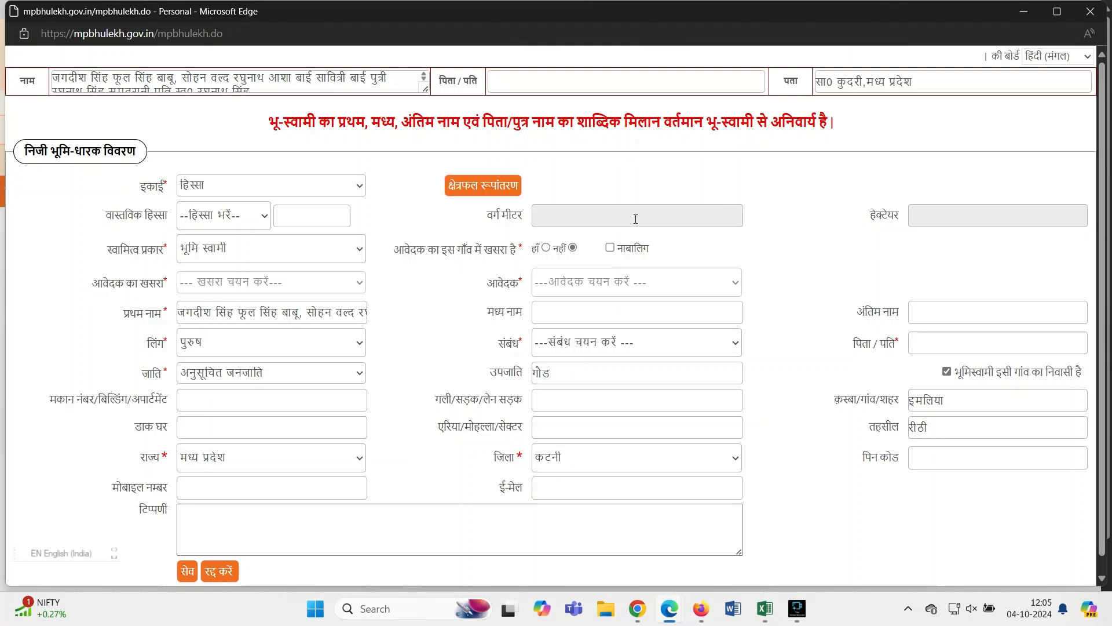
click(245, 219)
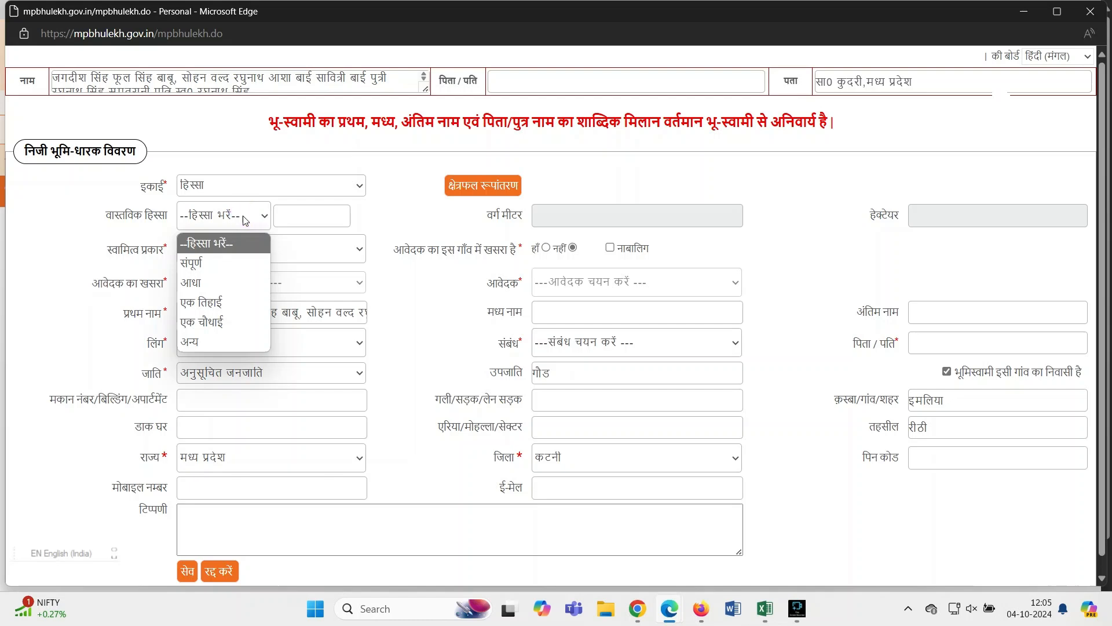
click(232, 262)
click(232, 263)
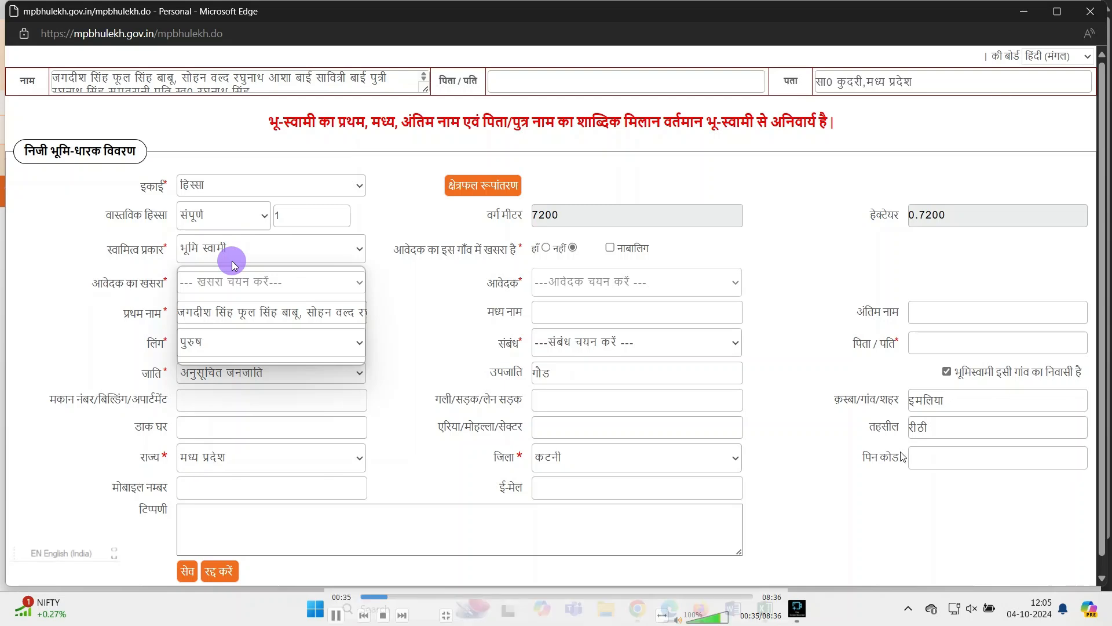
click(246, 215)
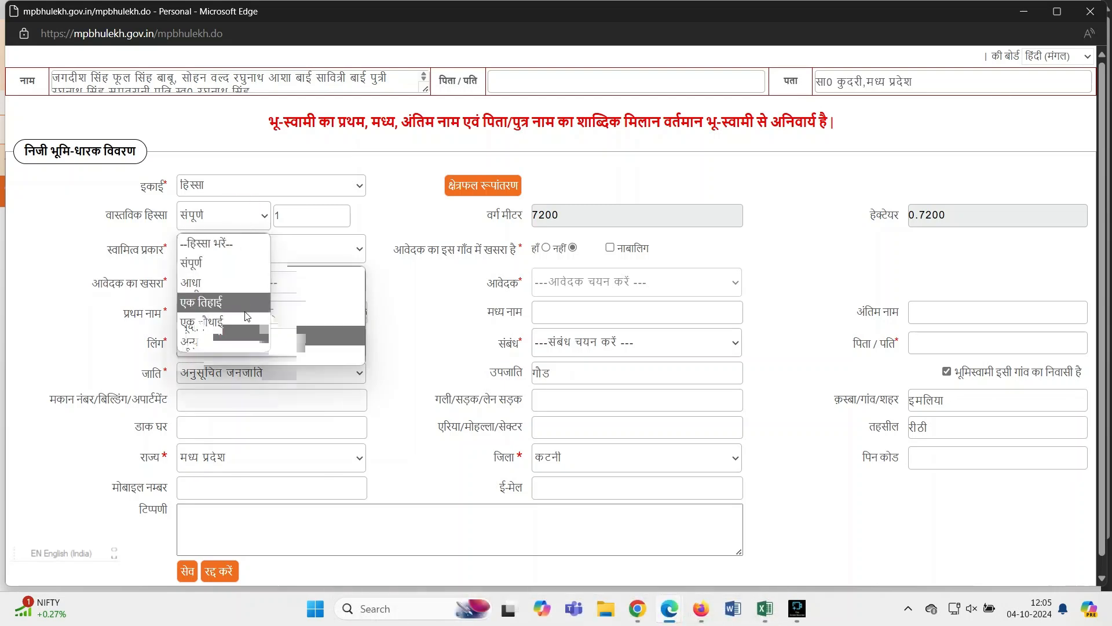
click(238, 339)
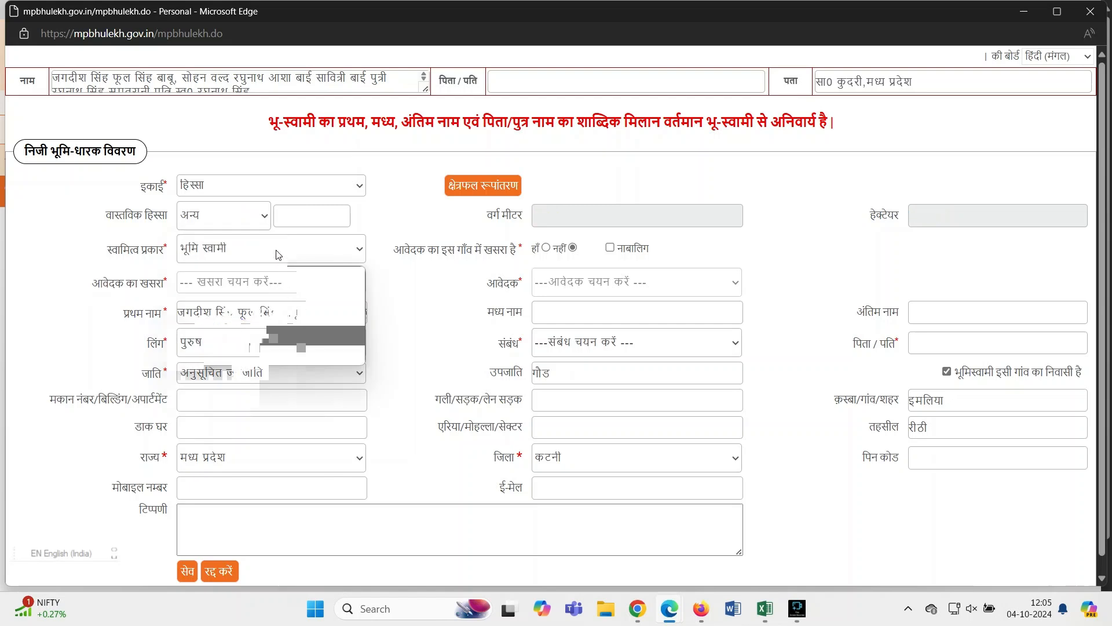
click(239, 313)
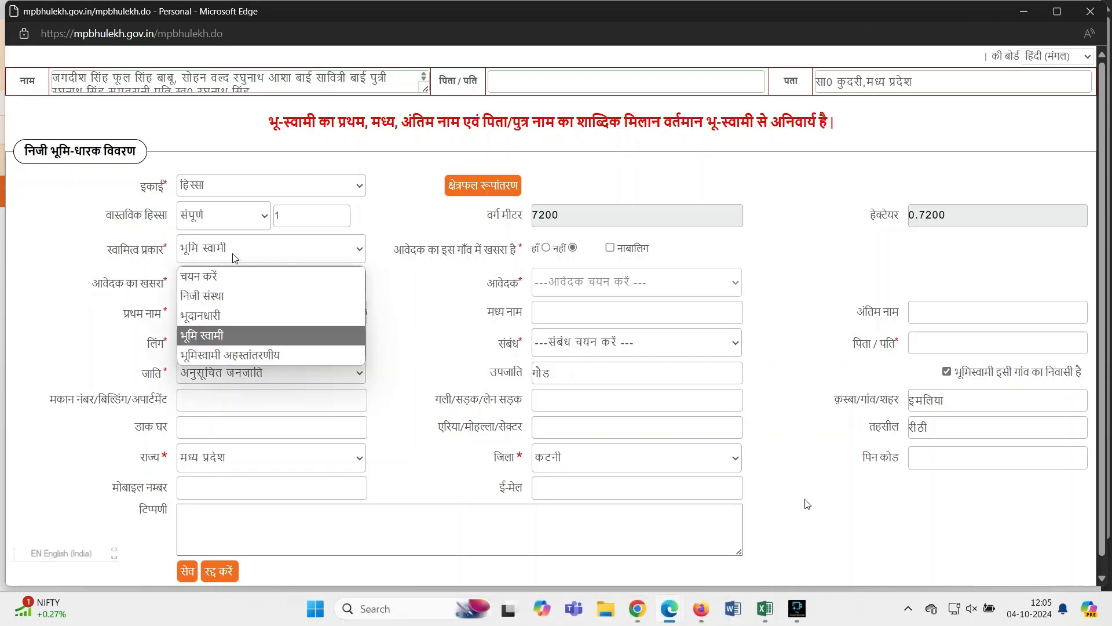
click(232, 253)
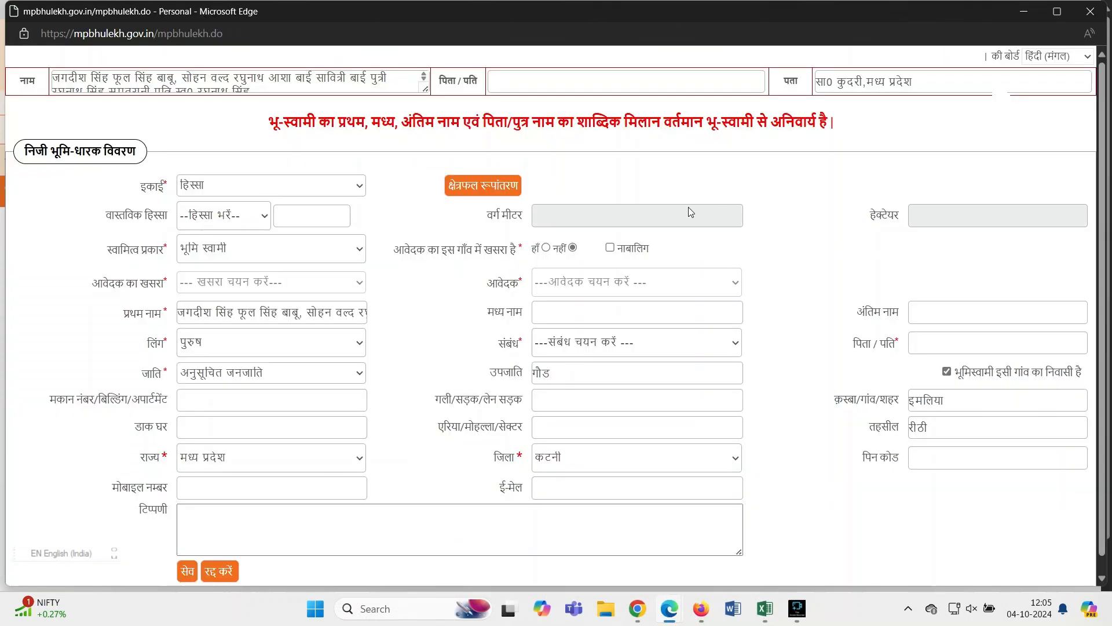
Set the owner's actual share (वास्तविक हिस्सा) to अन्य, leaving the share amount blank.
click(243, 219)
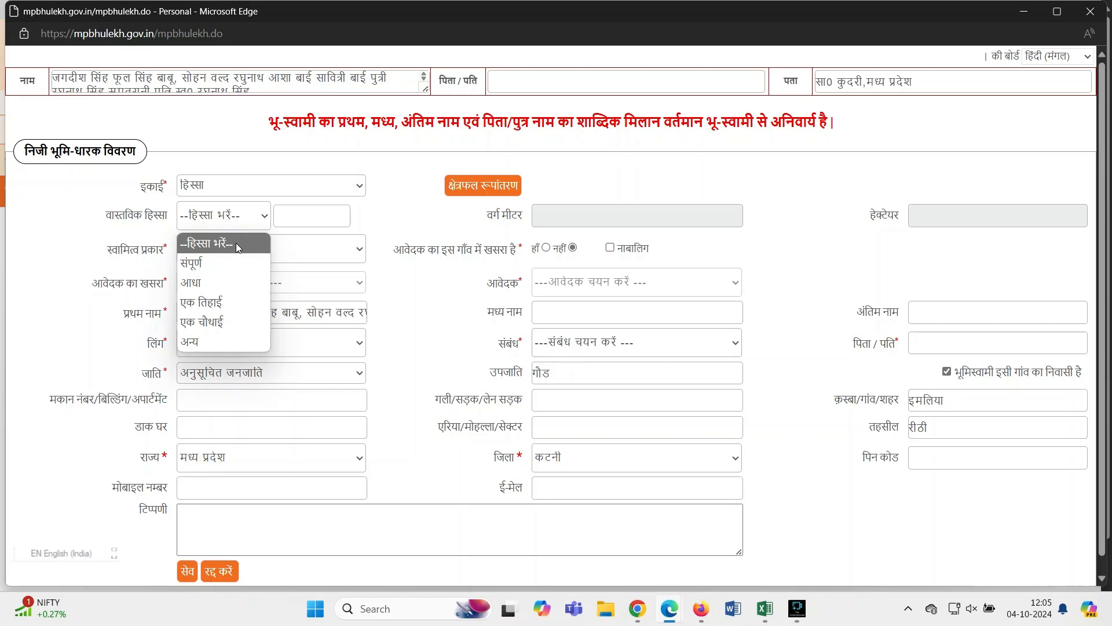
click(232, 263)
click(232, 261)
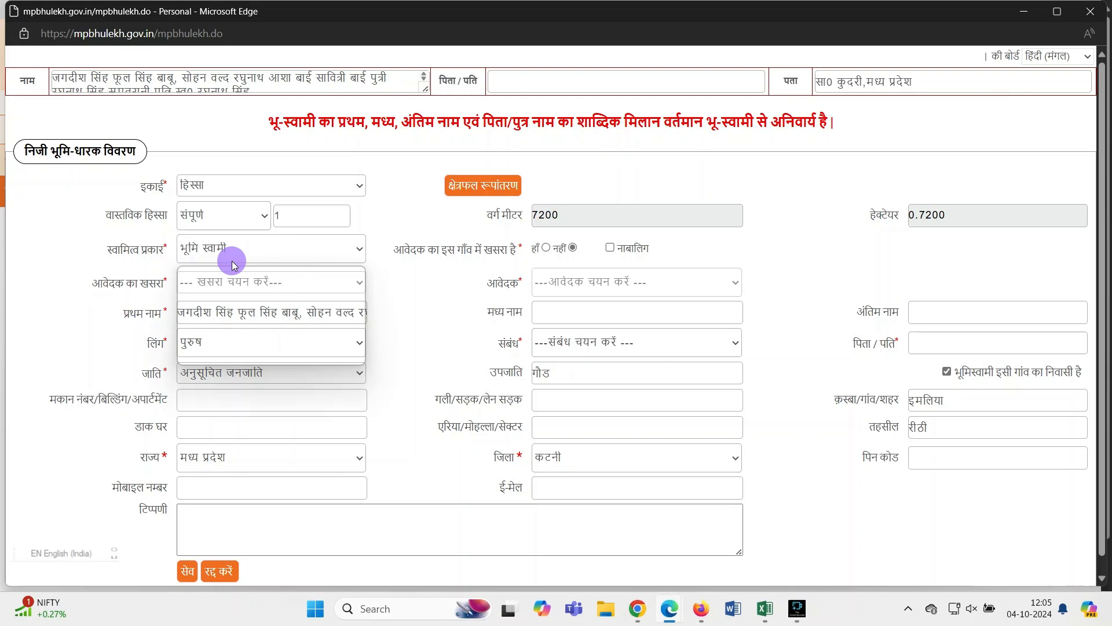
click(246, 218)
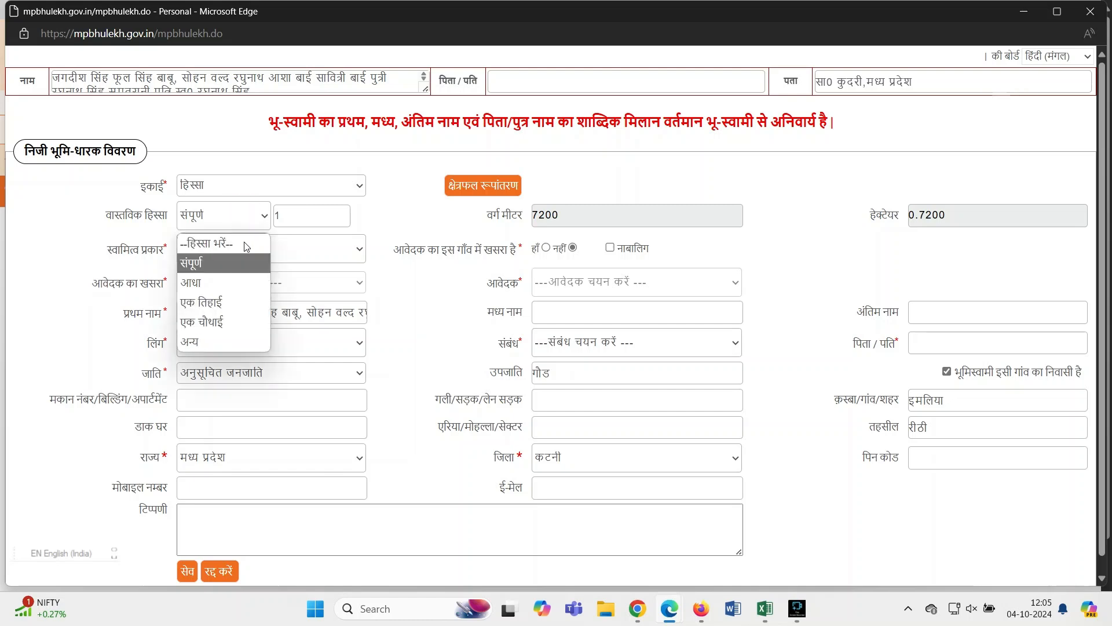
click(241, 340)
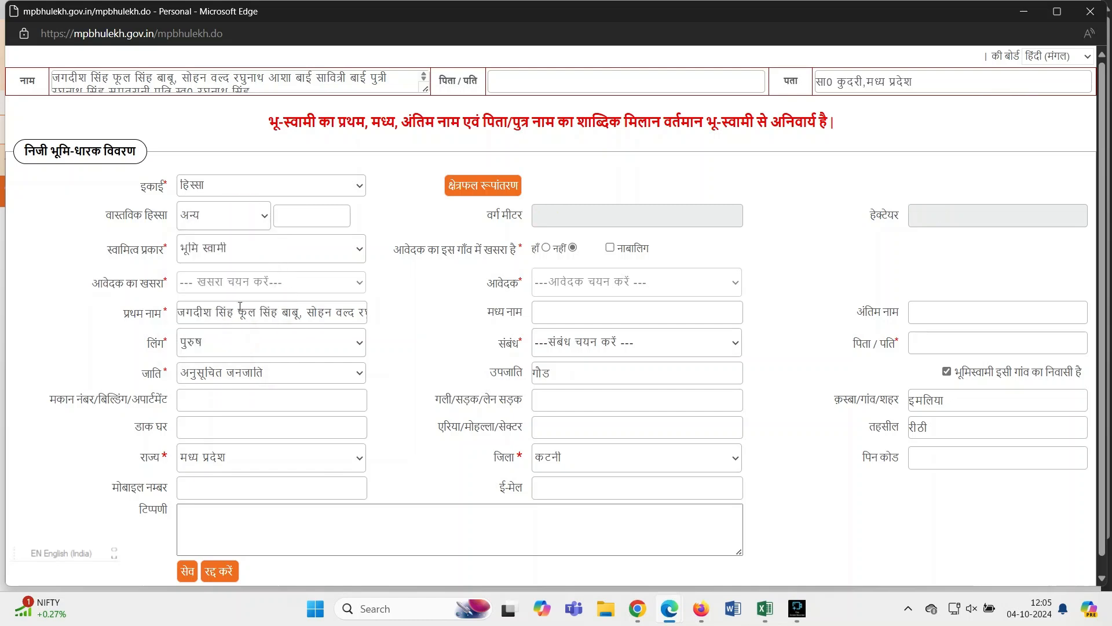
Reduce the first name to the first co-owner's given name and enter the rest of that name as the middle name.
drag(236, 312, 866, 316)
key(BackSpace)
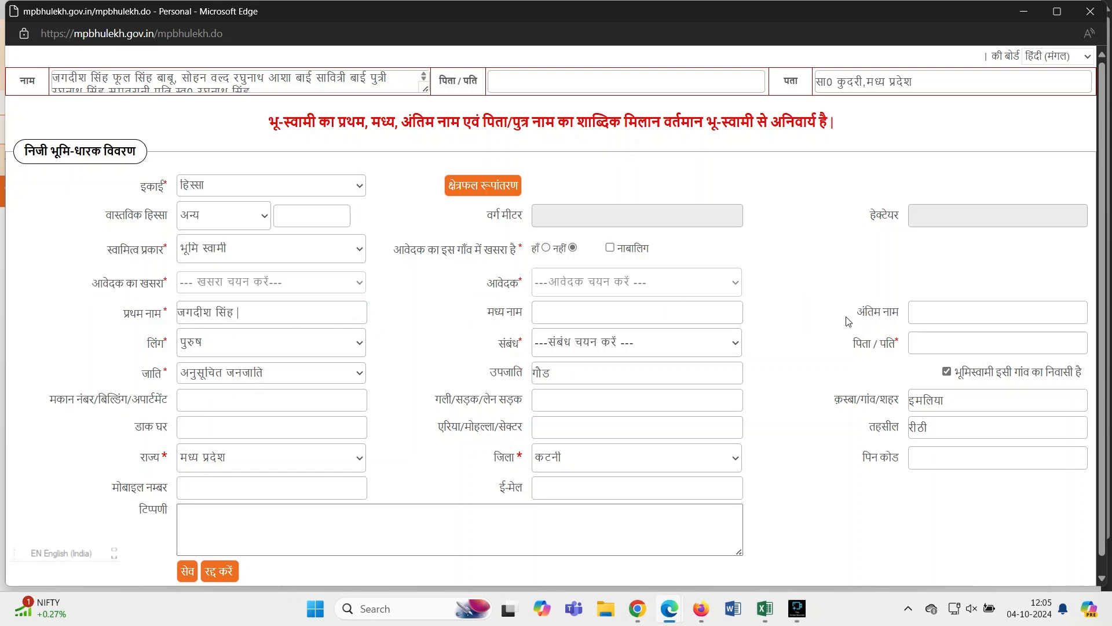
double_click(223, 312)
click(233, 315)
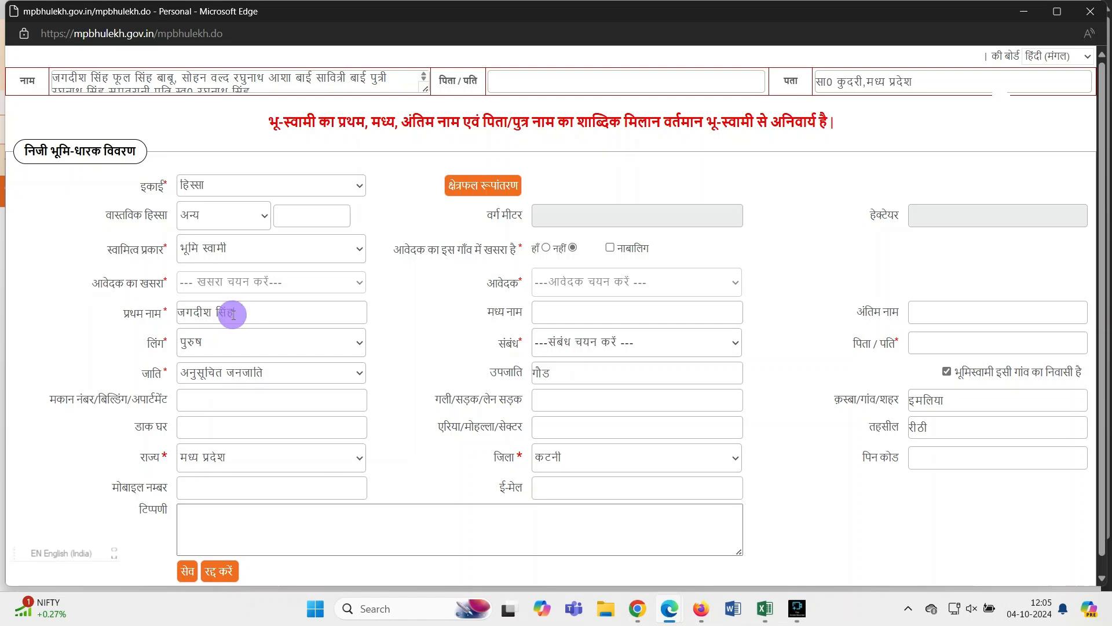
key(BackSpace)
key(BackSpace)
key(BackSpace)
click(570, 313)
text(सिंह)
click(341, 315)
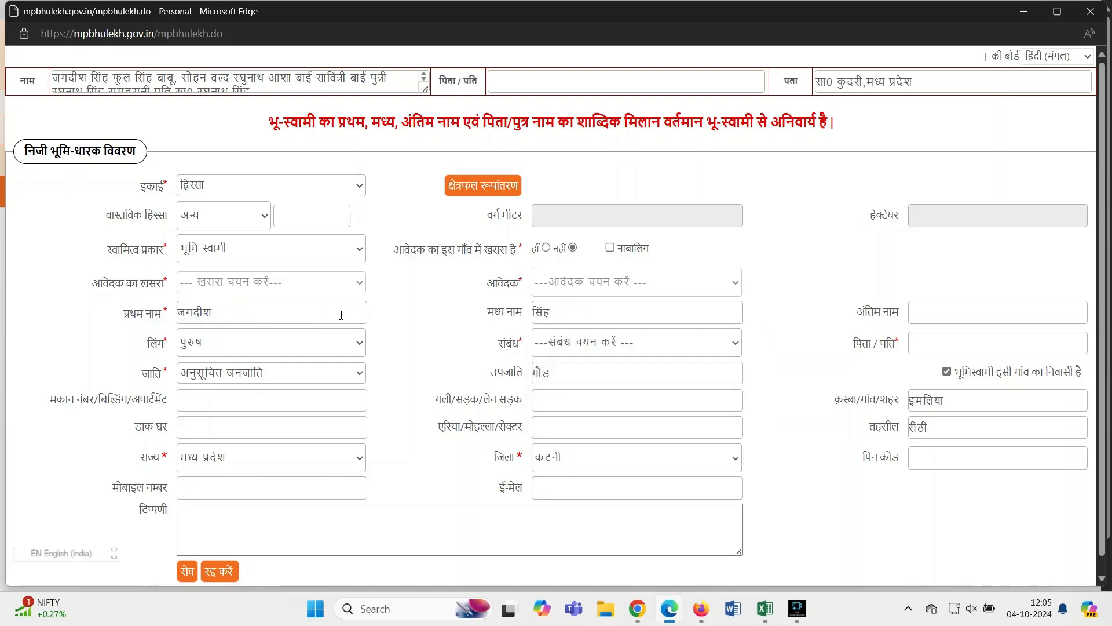
Set the relation to पिता, copy the father's name from the recorded joint name, and save the first co-owner.
click(619, 341)
click(601, 448)
drag(233, 77, 264, 80)
key(ctrl+c)
click(954, 319)
click(741, 316)
click(935, 348)
key(ctrl+v)
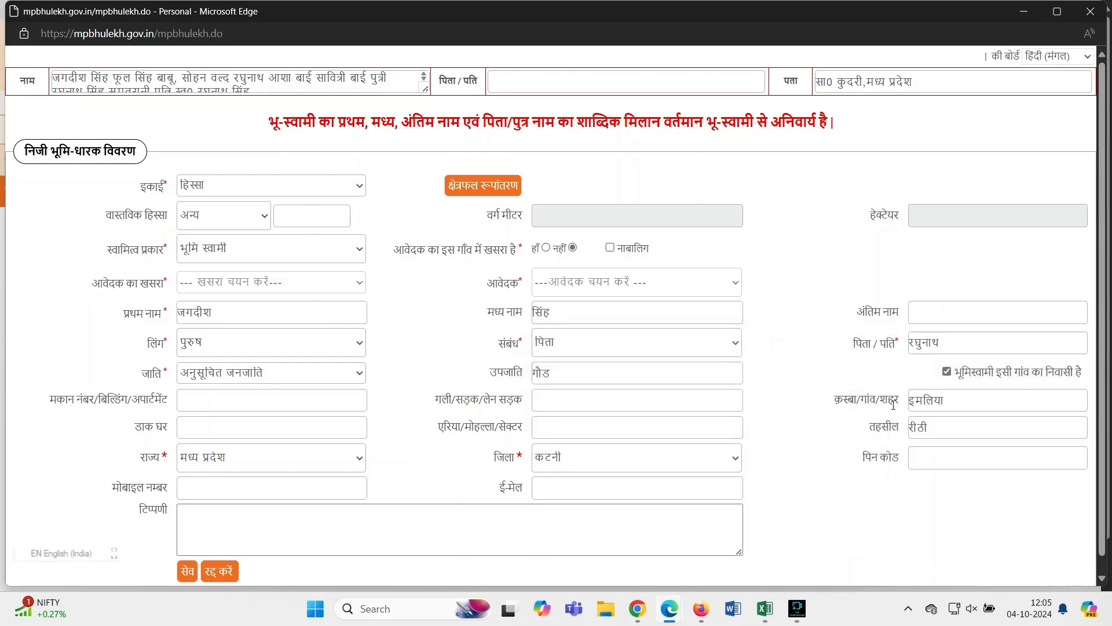
click(187, 571)
scroll(584, 343, down, 3)
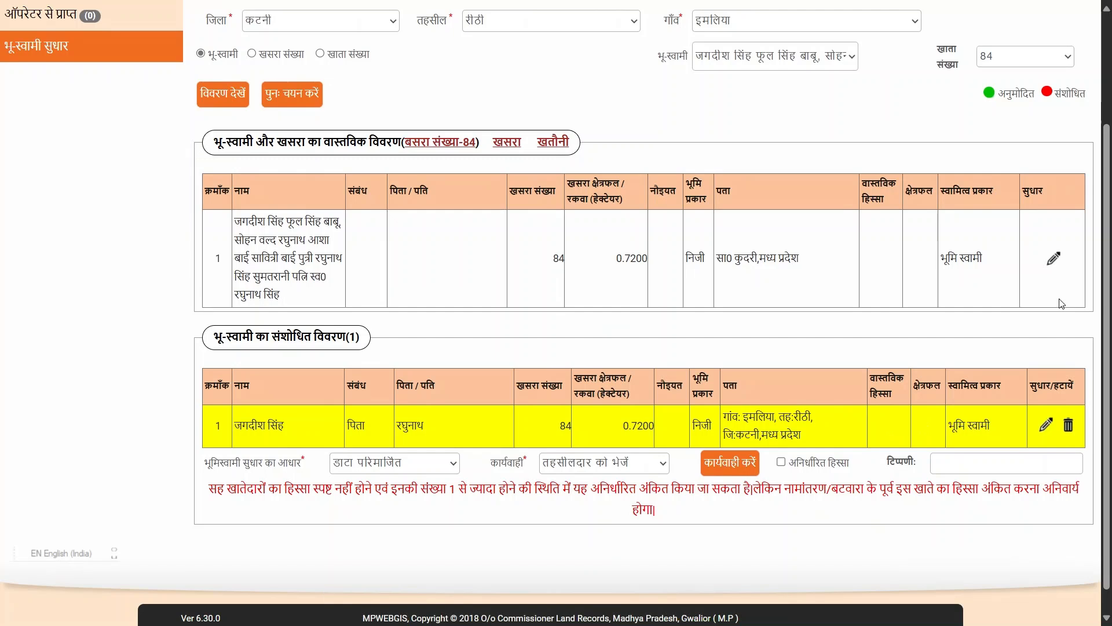
Reopen the original joint record, remove the first co-owner from the first name, and copy the second co-owner's middle name into its field.
click(1054, 258)
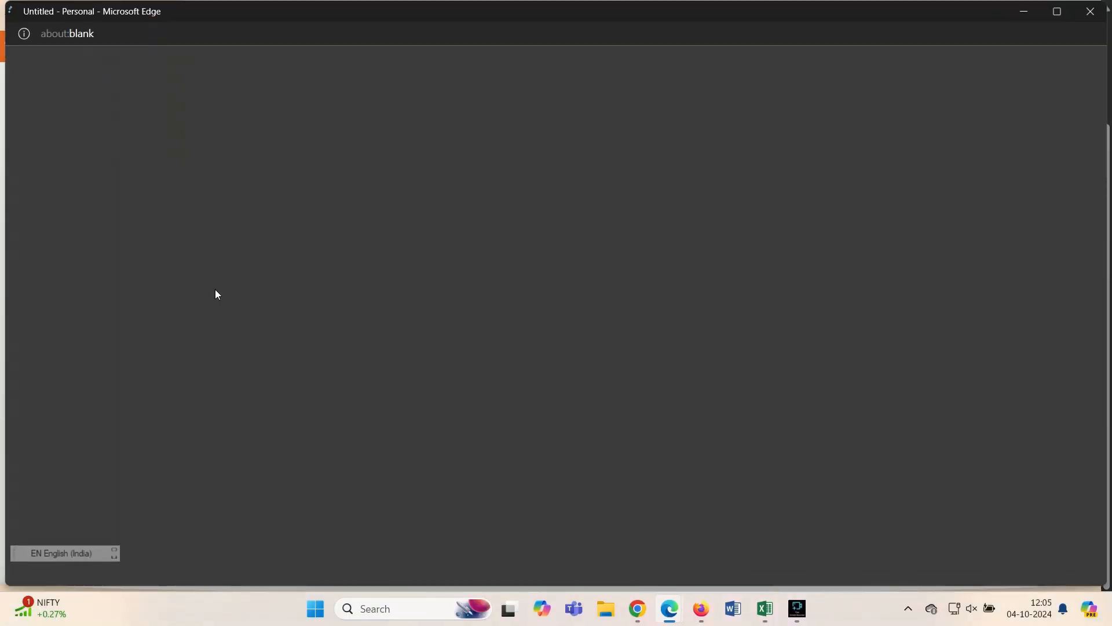
click(238, 312)
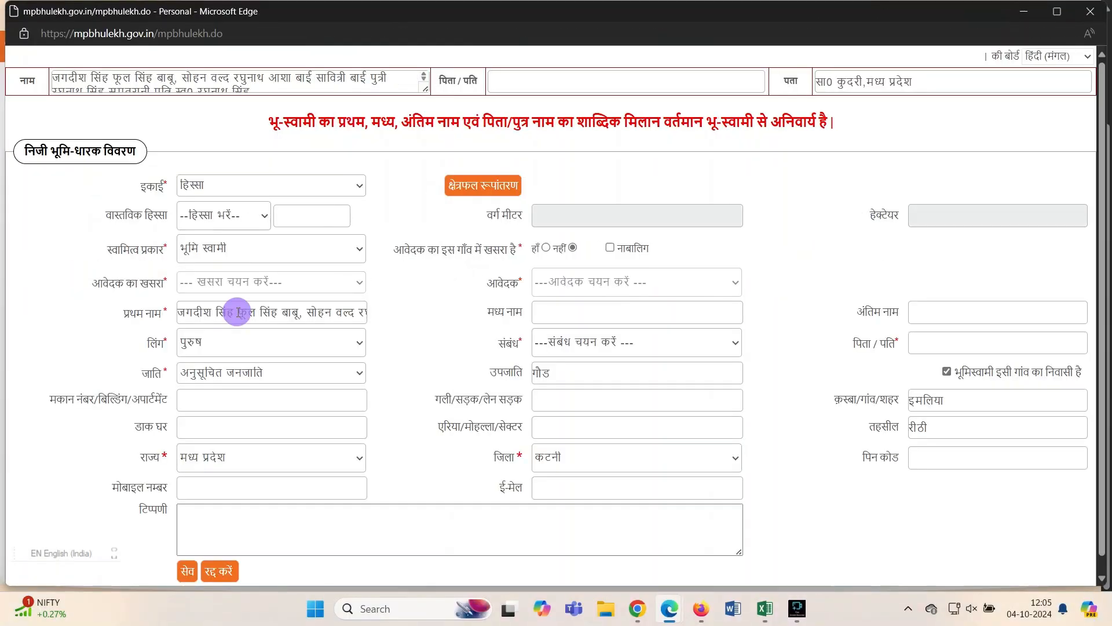
drag(237, 312, 153, 289)
key(BackSpace)
double_click(209, 314)
key(ctrl+c)
click(561, 311)
key(ctrl+v)
click(340, 325)
Copy the father's name from the recorded joint name into the second co-owner's पिता / पति field.
click(932, 341)
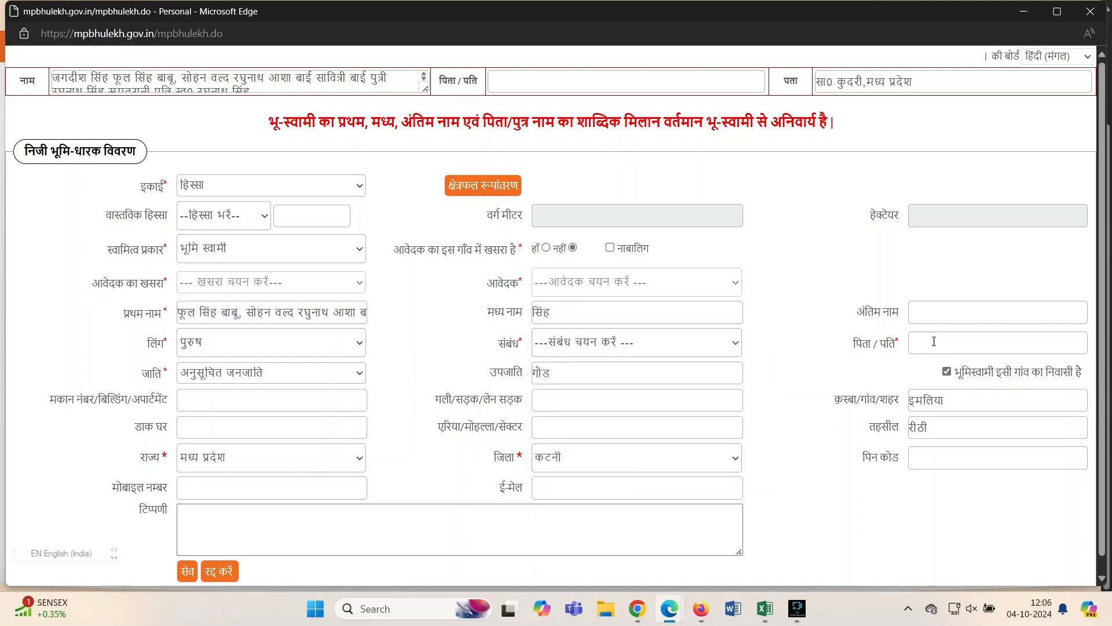
drag(235, 78, 273, 74)
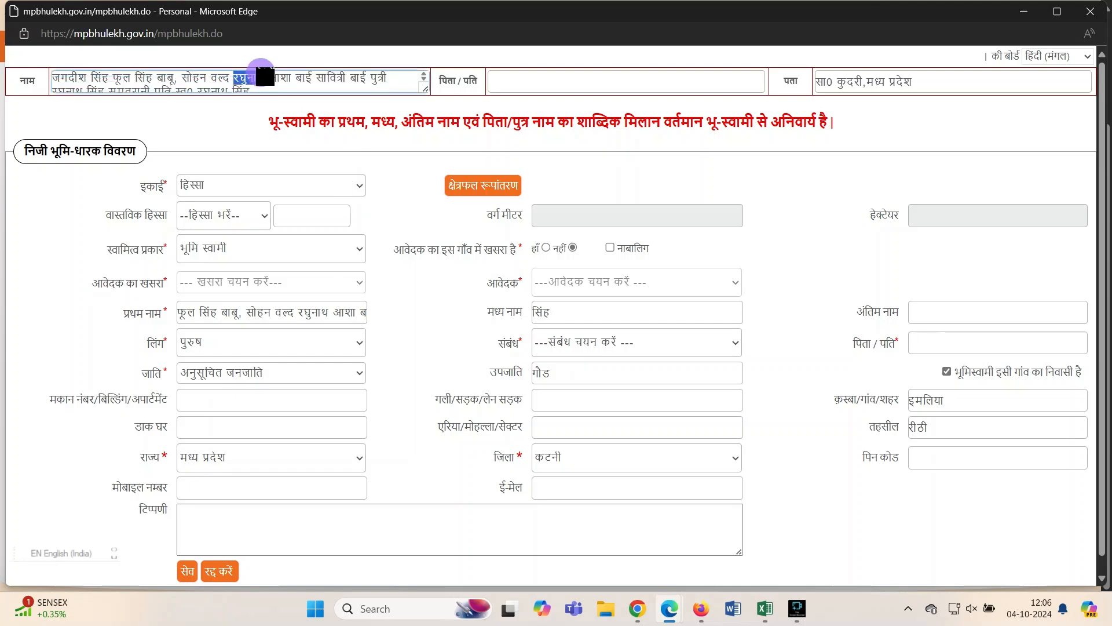
click(959, 343)
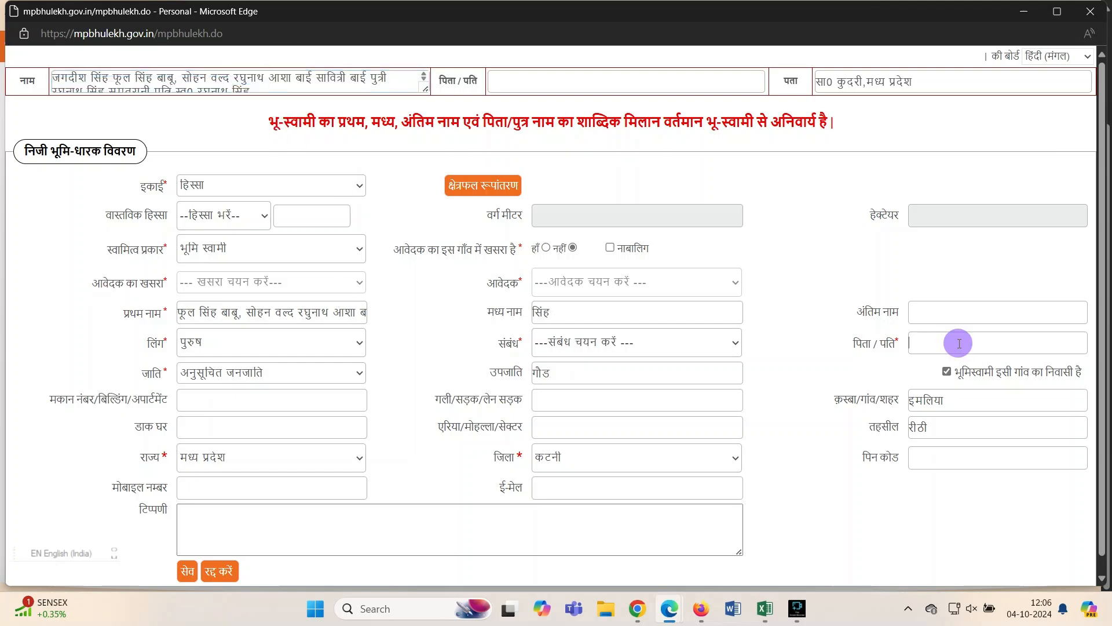
key(ctrl+v)
Delete the remaining co-owners' text so the first name holds only the second co-owner's given name.
drag(218, 312, 605, 323)
key(BackSpace)
key(BackSpace)
key(BackSpace)
key(BackSpace)
key(BackSpace)
key(BackSpace)
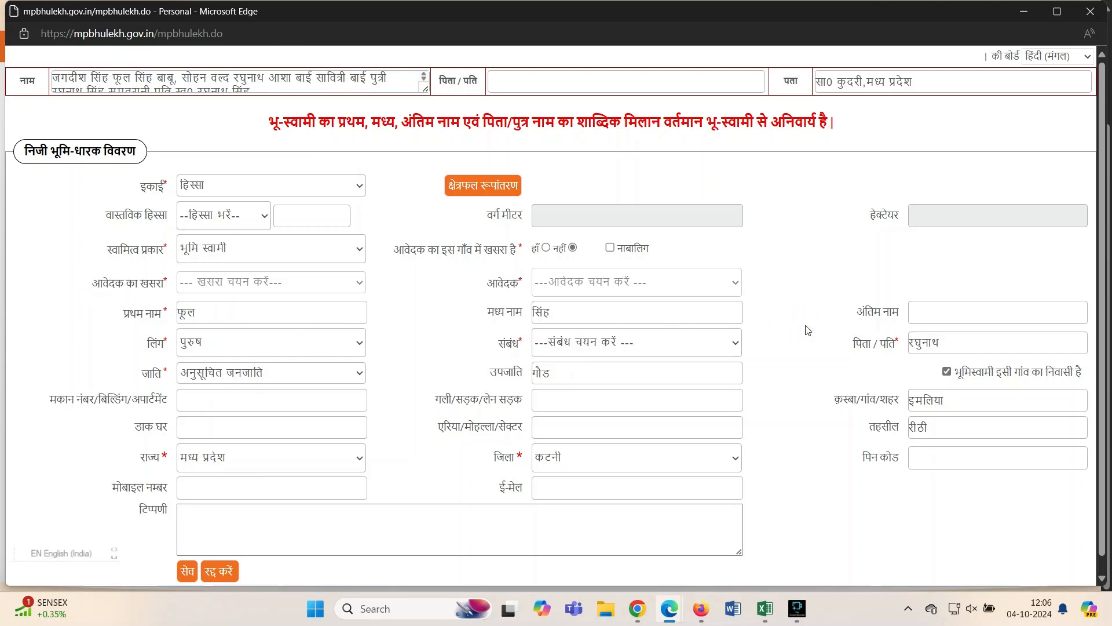
Set the second co-owner's actual share to अन्य and keep the ownership type भूमि स्वामी.
click(229, 215)
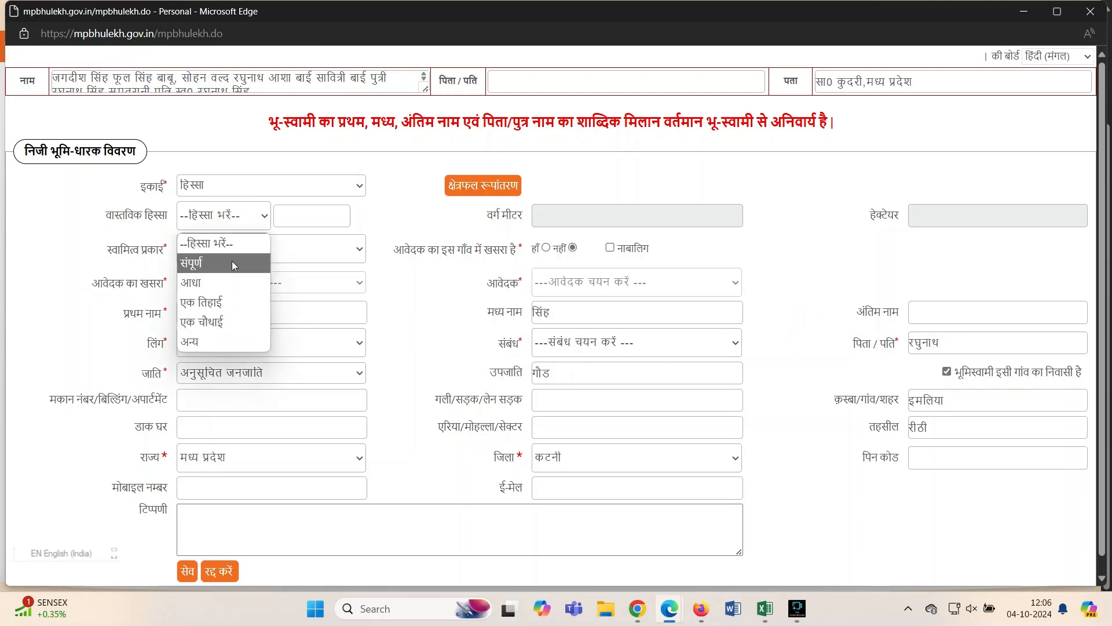
click(235, 342)
click(243, 249)
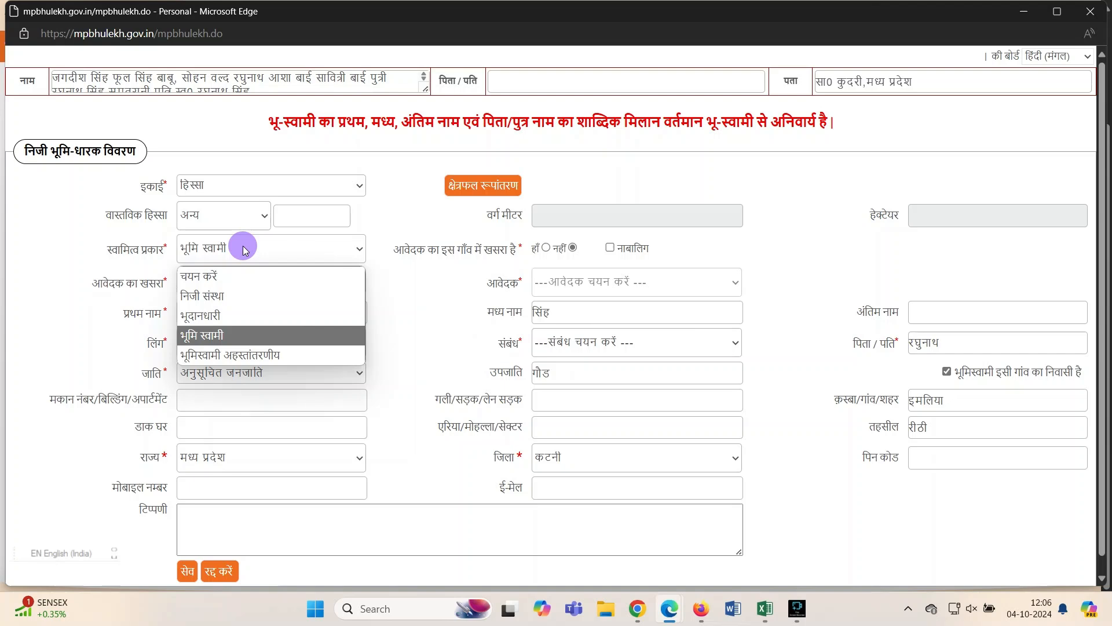
click(244, 250)
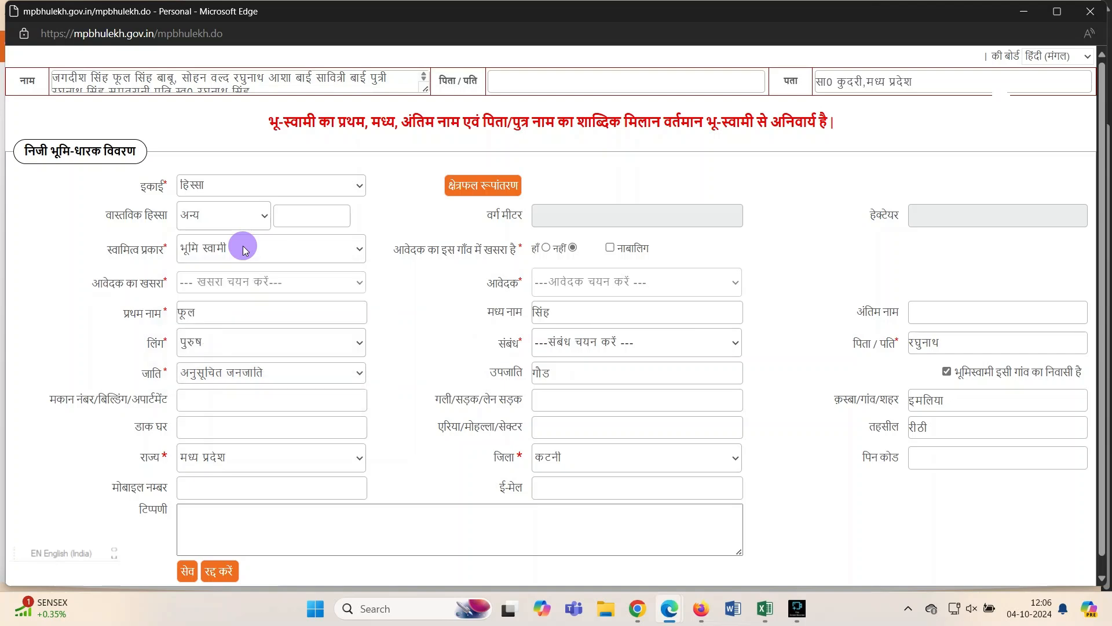
Set the second co-owner's relation to पिता and save the entry.
click(716, 354)
click(661, 449)
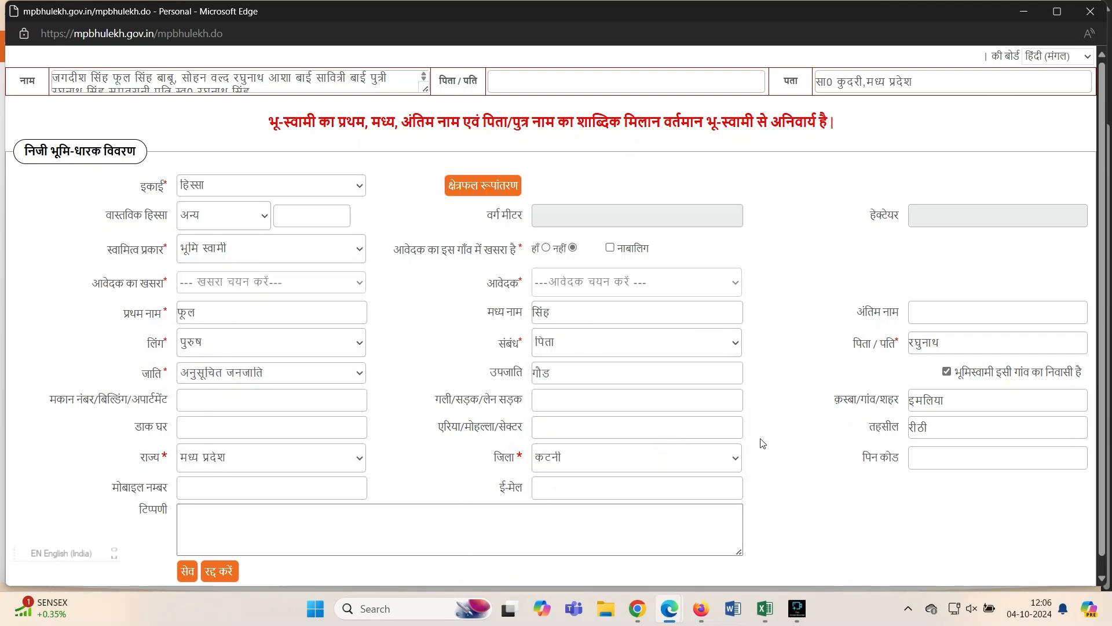
click(190, 577)
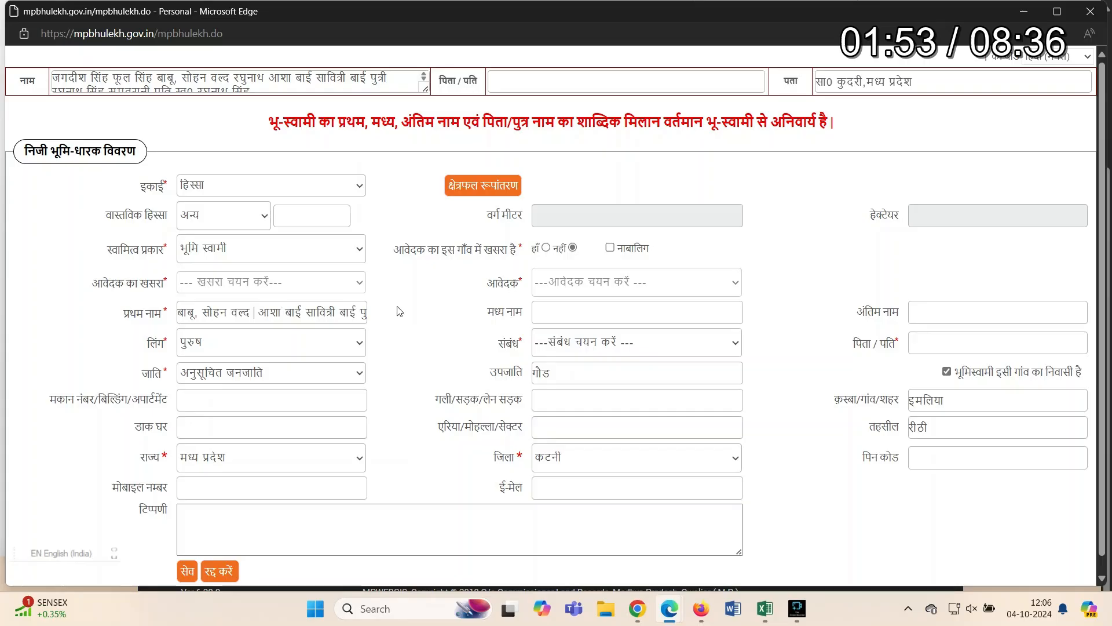
Enter the father's name for the current male co-owner and set the following co-owner's actual share to अन्य.
click(985, 338)
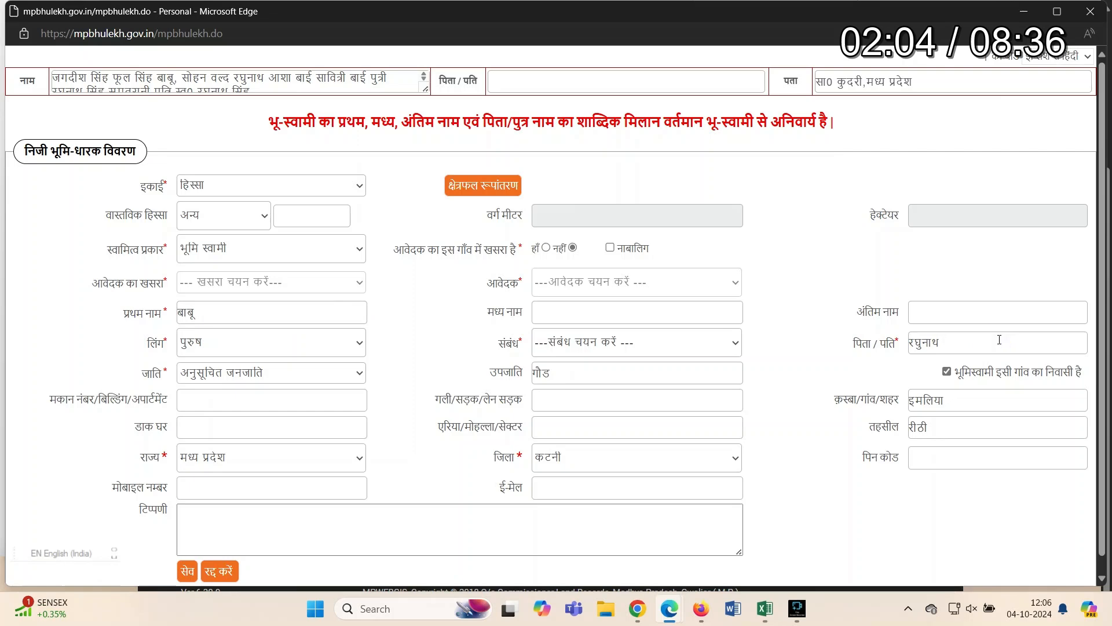
text(s)
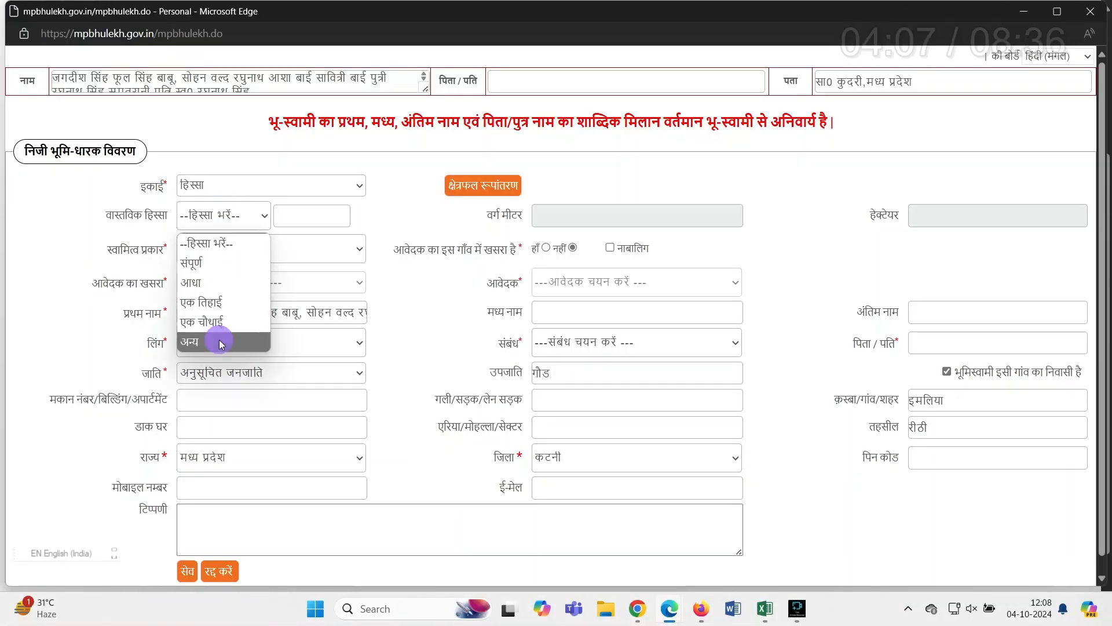
click(219, 341)
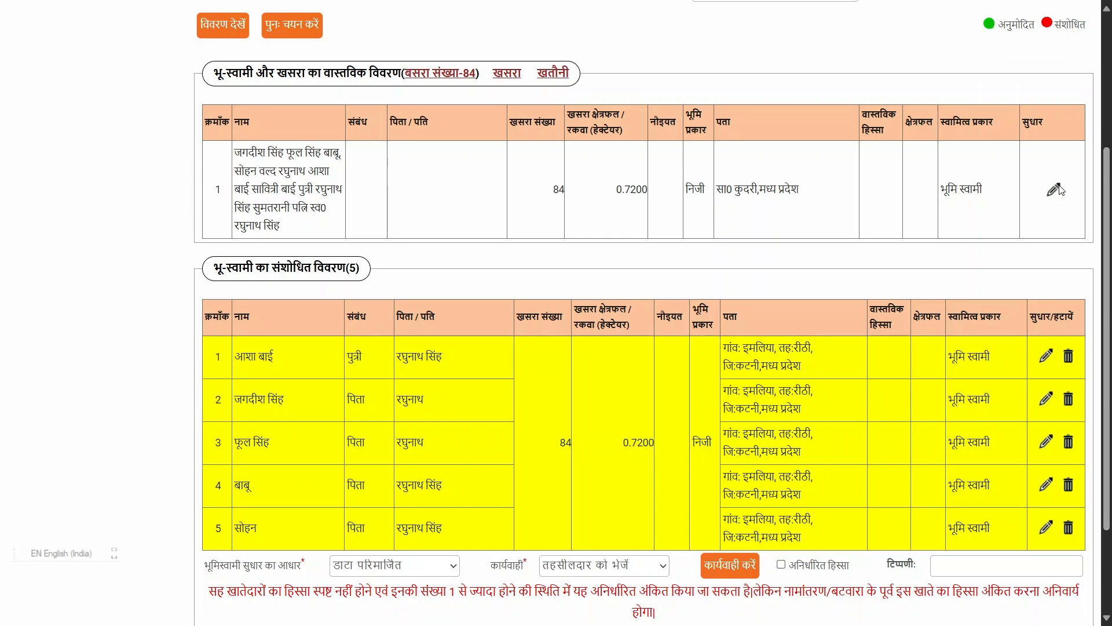
Open the joint record for another co-owner and copy the father's name from it into the पिता / पति field.
click(1058, 189)
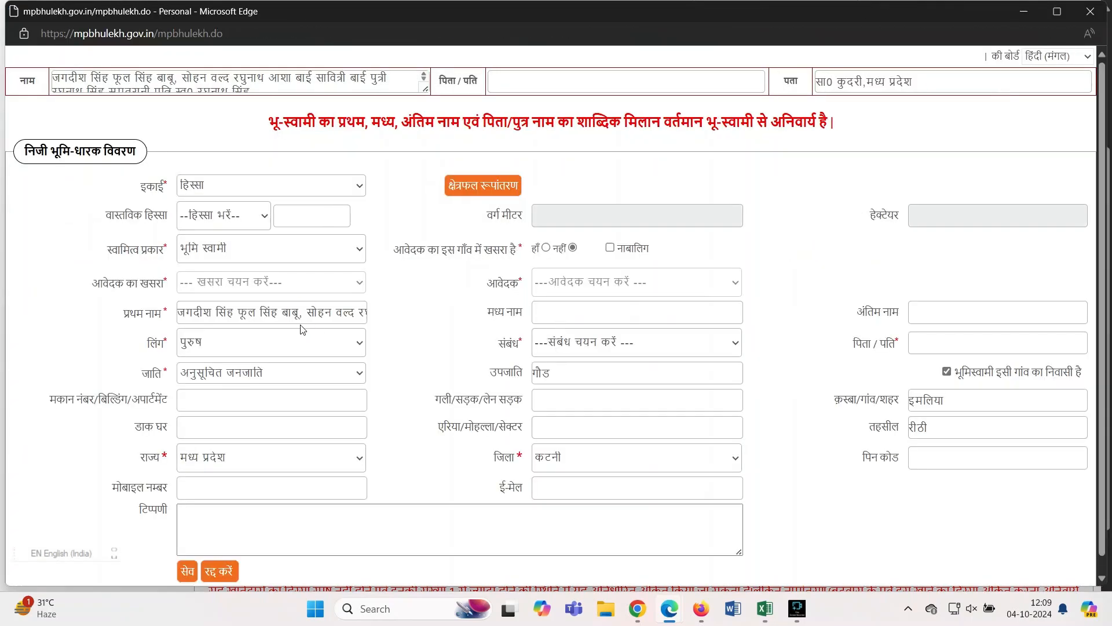
click(298, 316)
key(End)
drag(319, 318, 454, 317)
key(BackSpace)
click(955, 351)
key(ctrl+v)
Delete the text of the preceding co-owners from the first name so it begins with the second daughter's name.
drag(331, 313, 205, 276)
key(BackSpace)
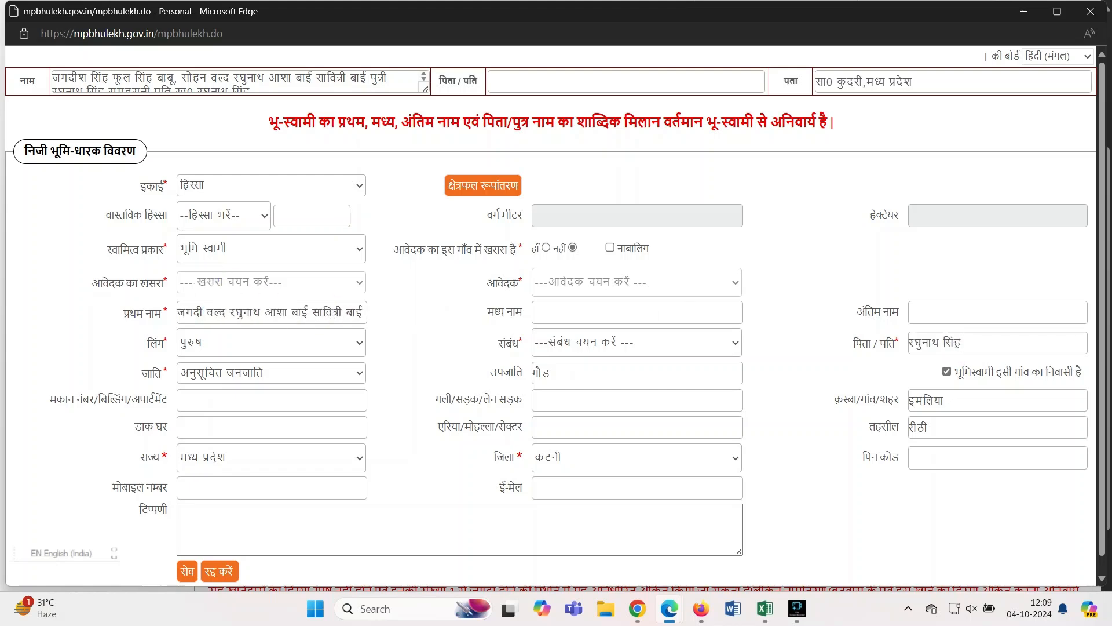
drag(322, 312, 77, 267)
key(BackSpace)
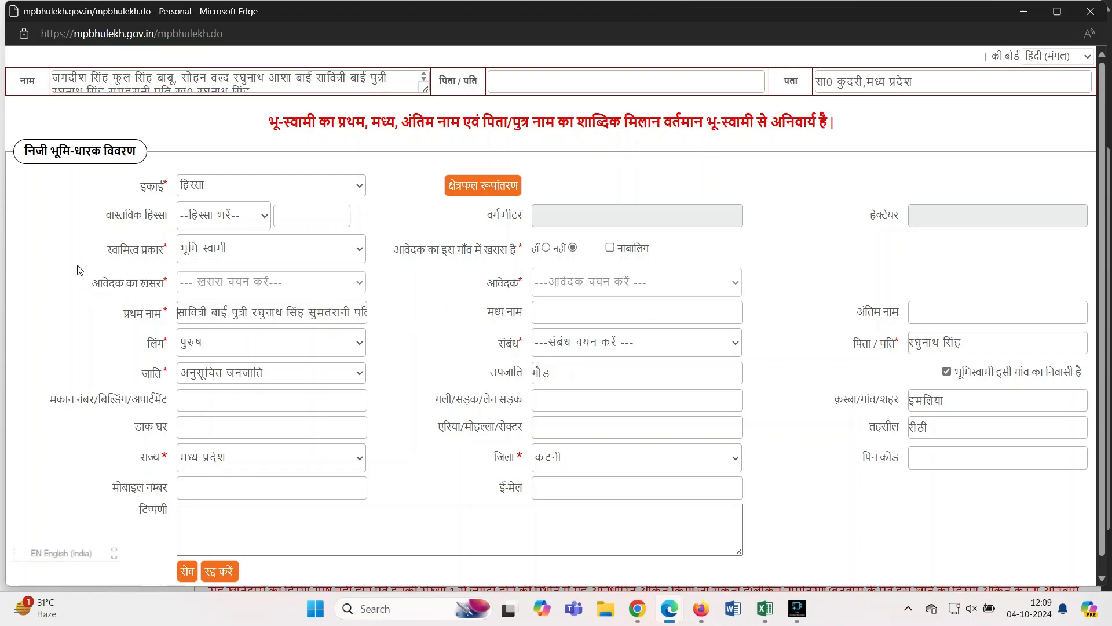
Split the daughter co-owner's name between the first and middle name fields and set her relation to पुत्री.
drag(212, 315, 229, 313)
key(ctrl+c)
click(571, 315)
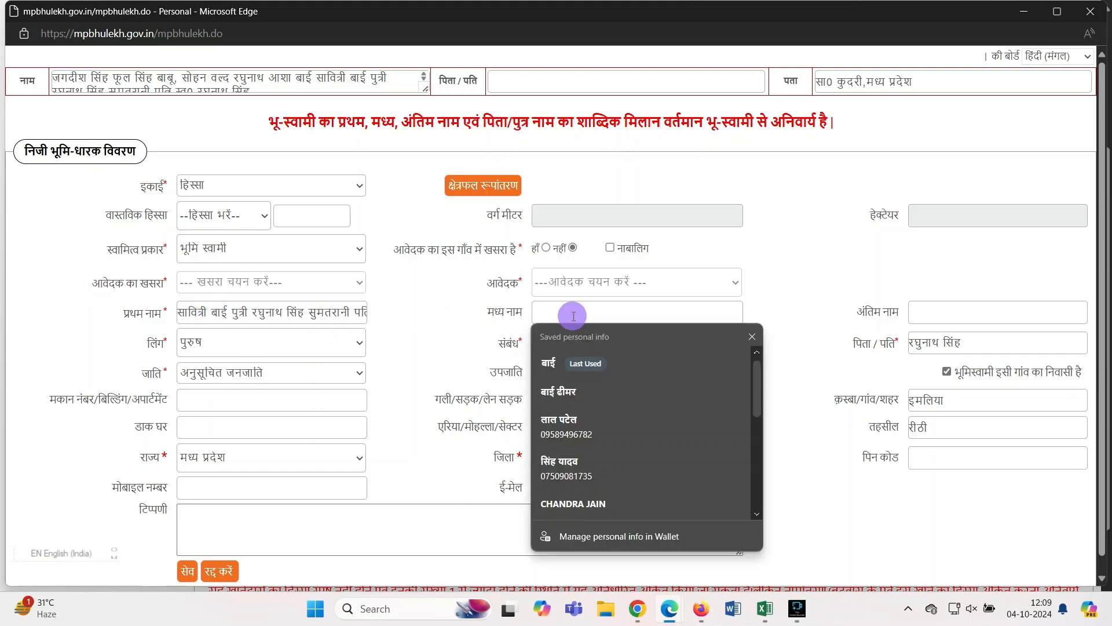
key(ctrl+v)
drag(210, 312, 597, 306)
key(BackSpace)
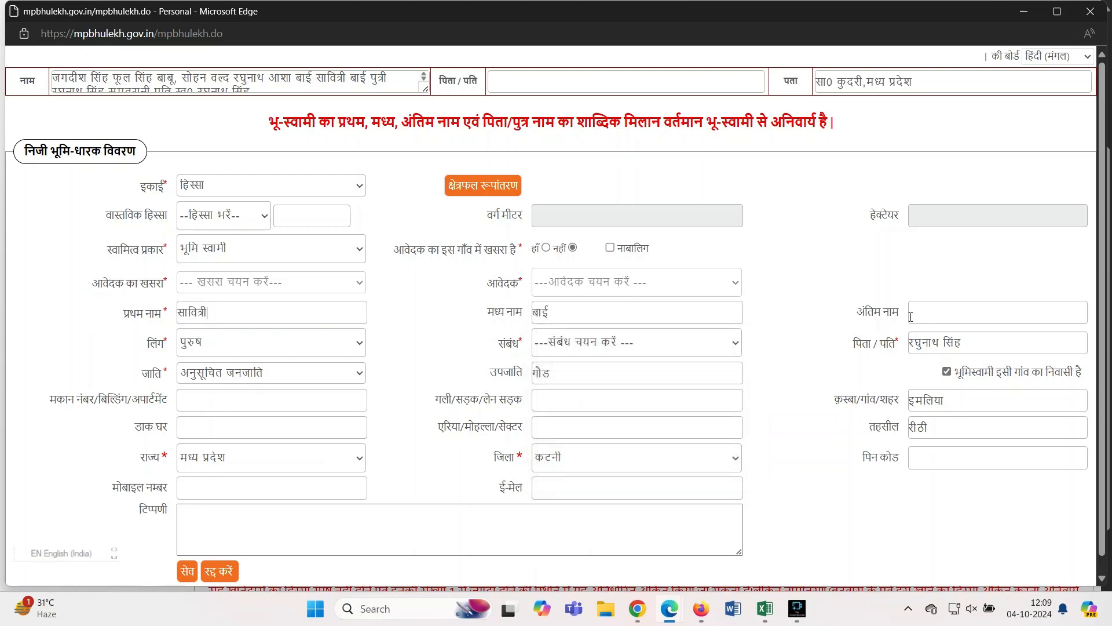
click(738, 343)
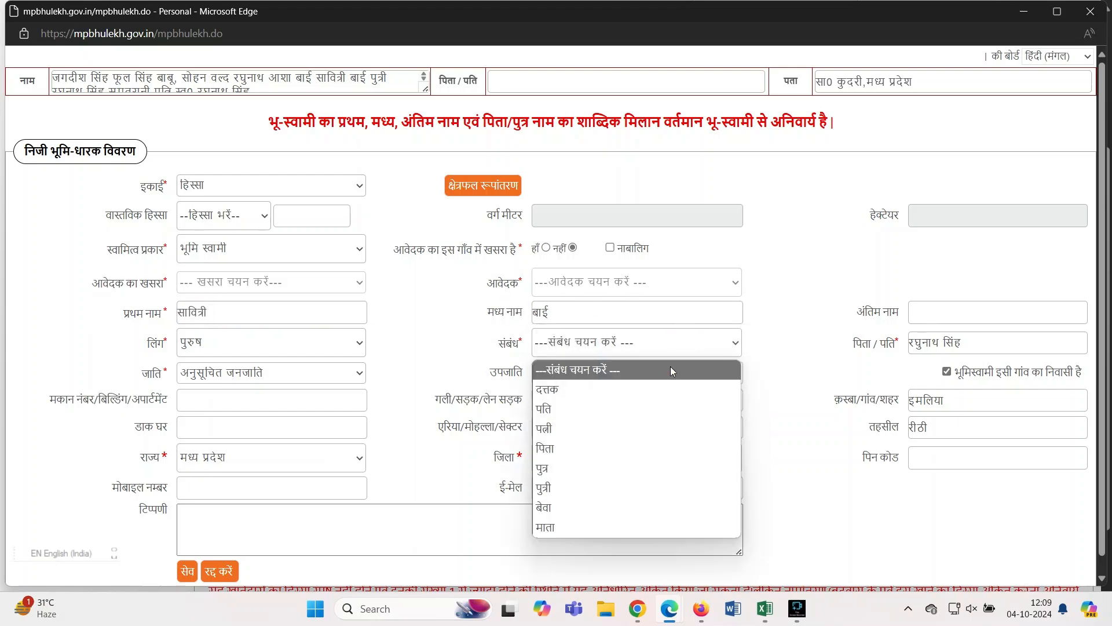
click(620, 481)
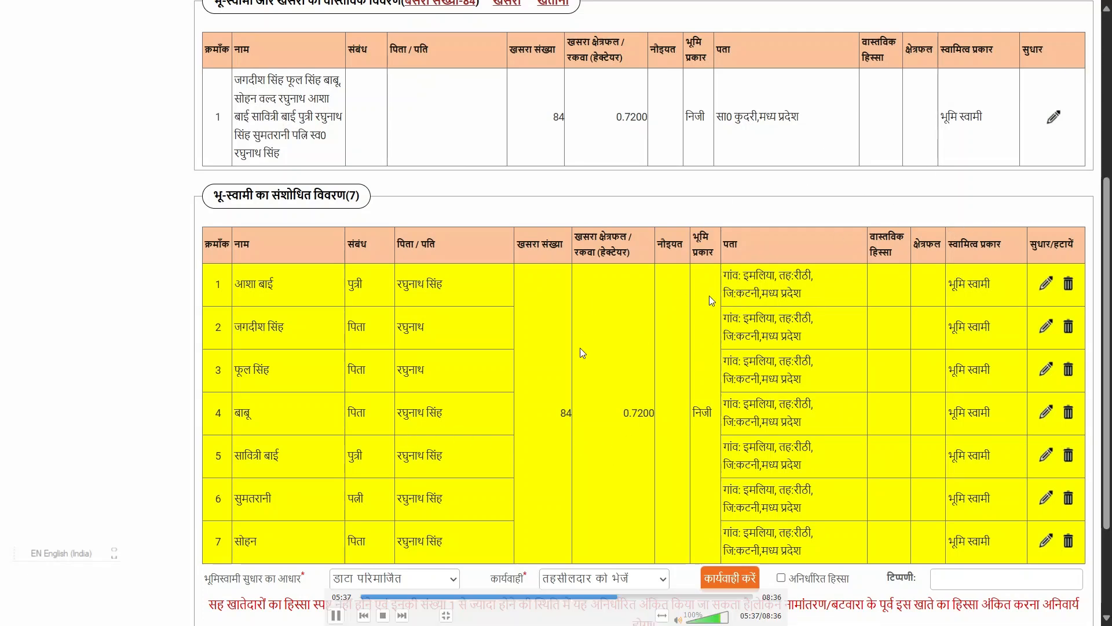
Mark the seven co-owners' shares as अनिर्धारित हिस्सा and submit the correction to the tehsildar.
click(781, 578)
scroll(748, 558, down, 1)
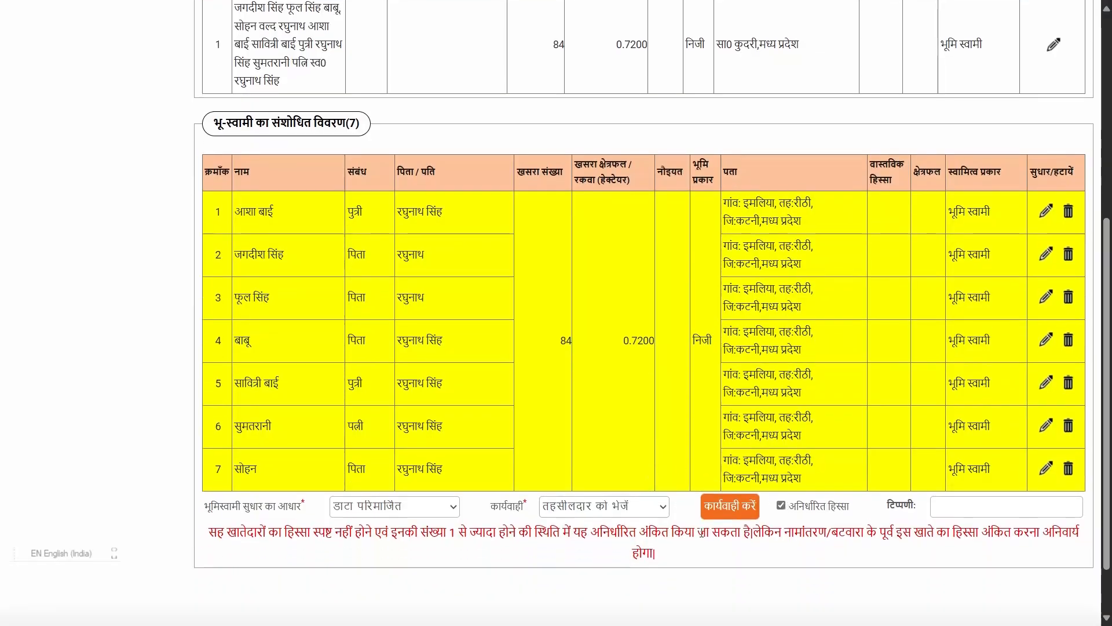
click(721, 513)
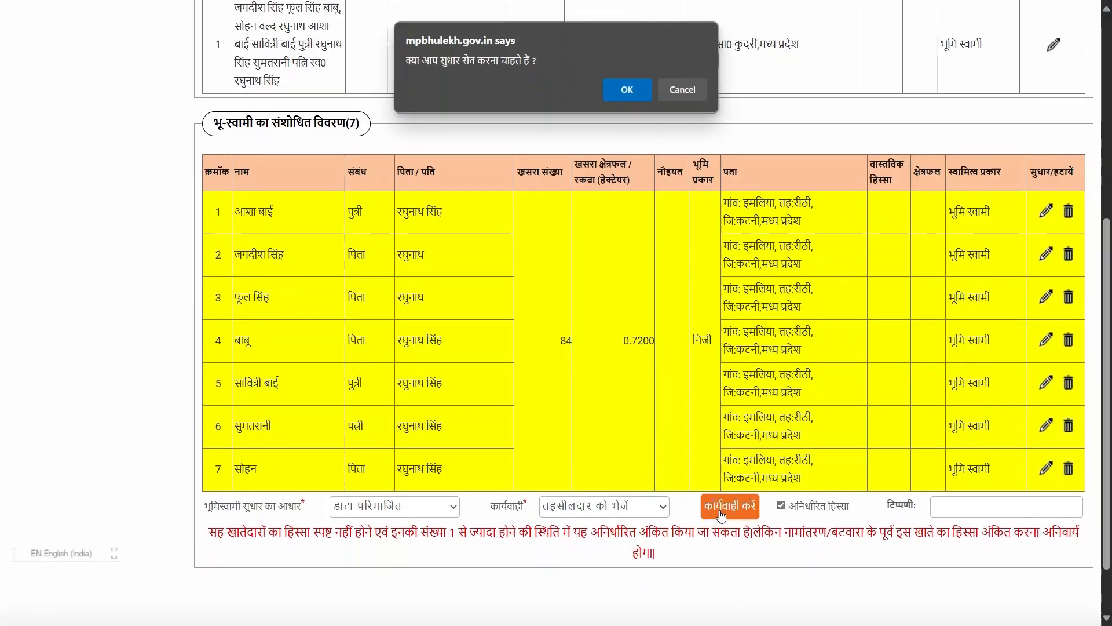
click(624, 91)
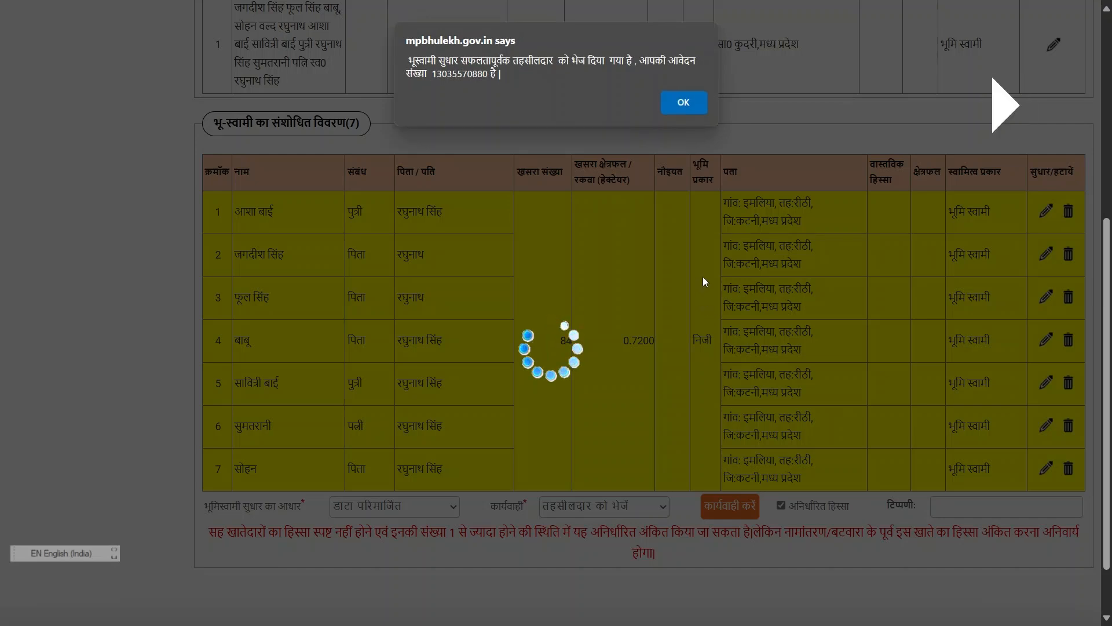
click(690, 103)
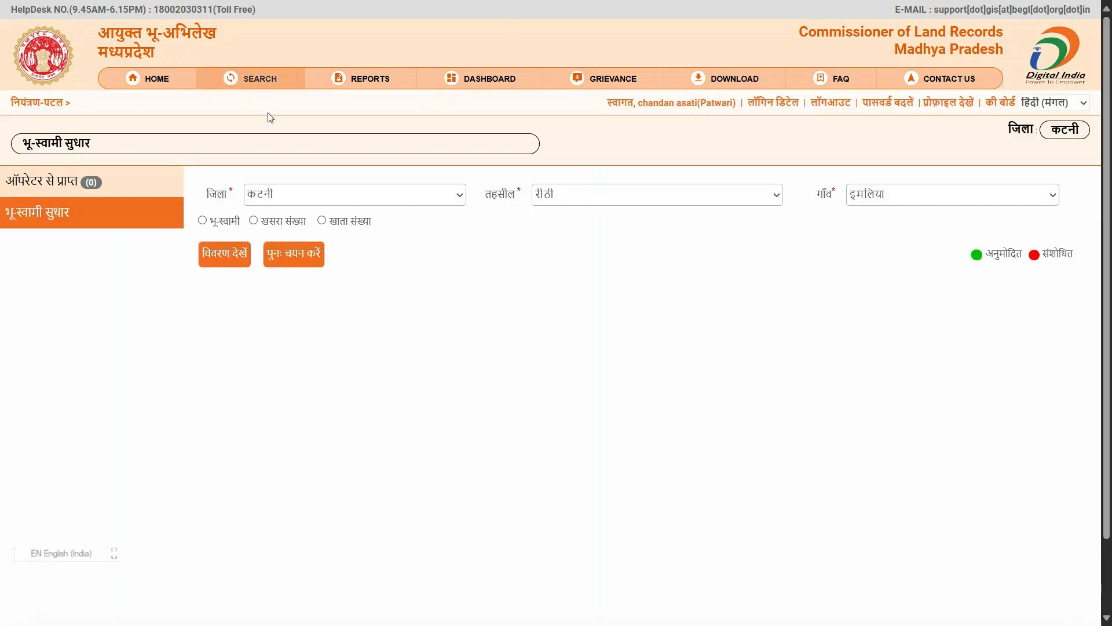
Try to load record details for village इमलिया using the भू-स्वामी search option.
click(201, 220)
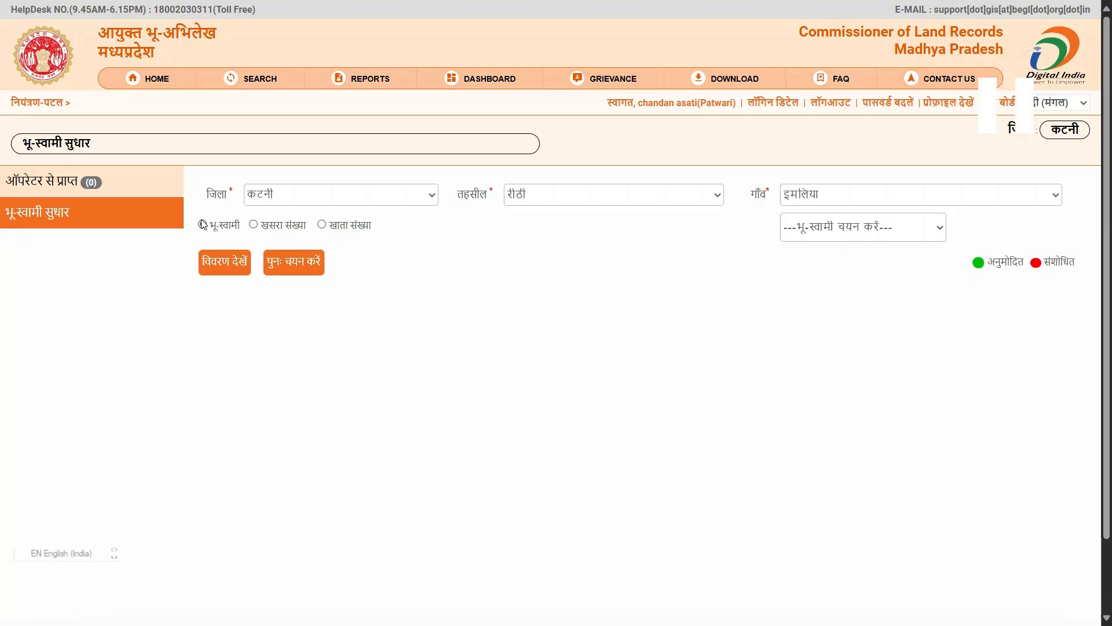
click(210, 265)
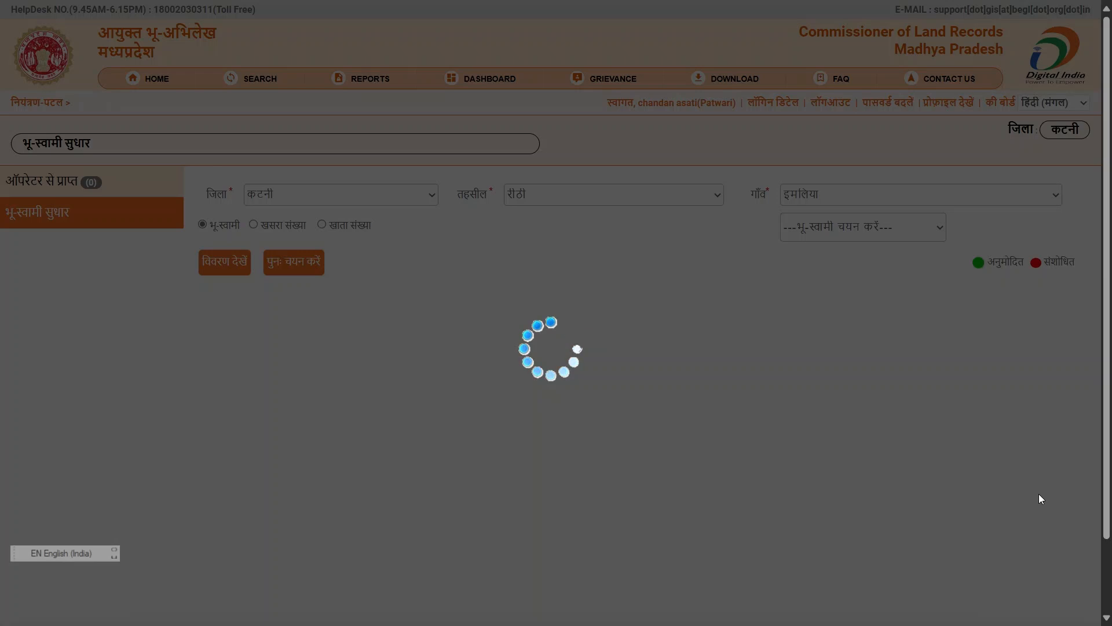
Open mpbhulekh.gov.in in a new browser tab and go to the भू-स्वामी सुधार form of Owner Correction.
mouse_move(416, 2)
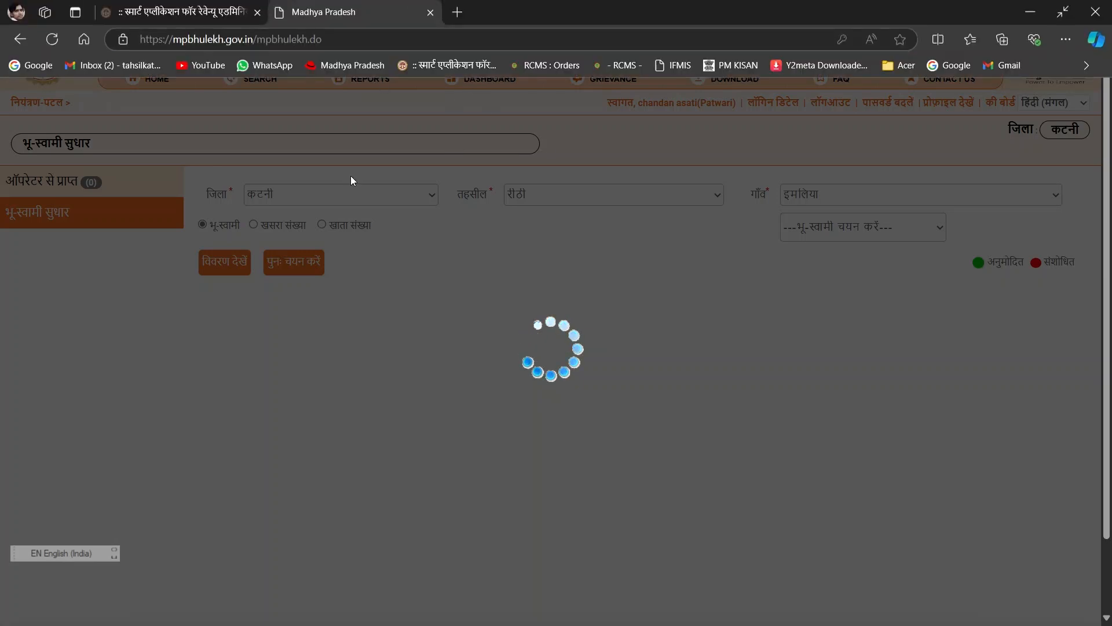
click(458, 13)
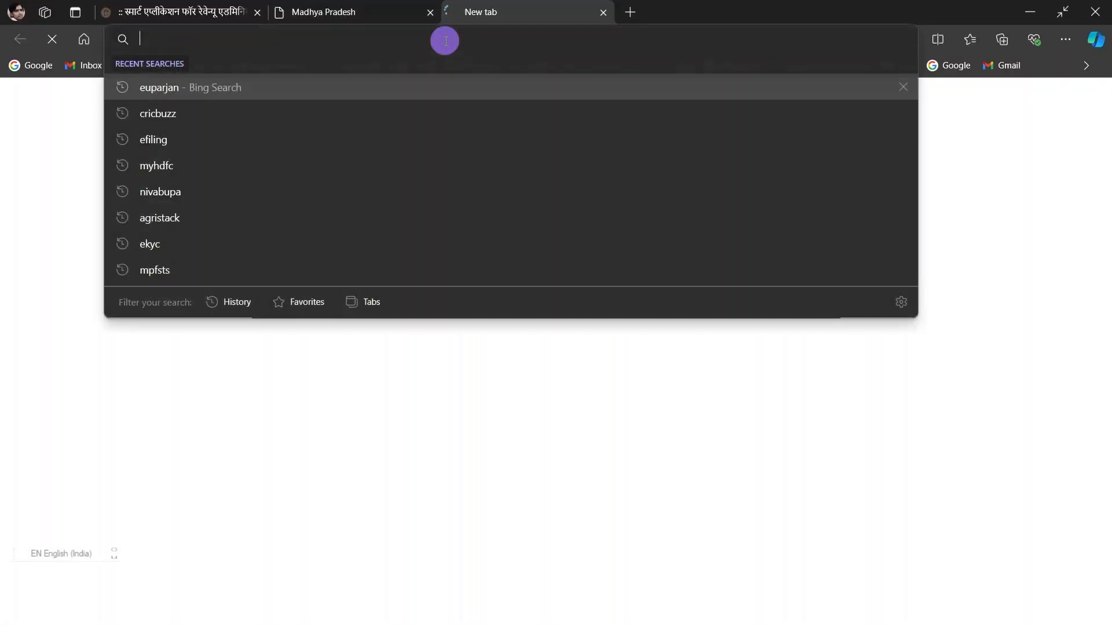
text(mpbhulekh.gov.in)
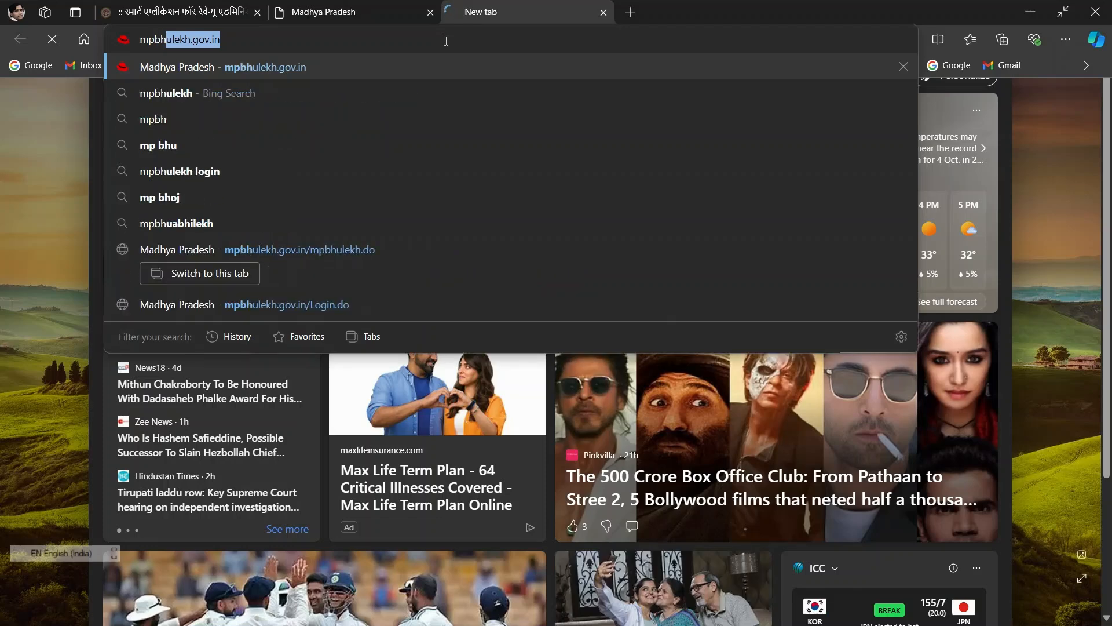
key(Return)
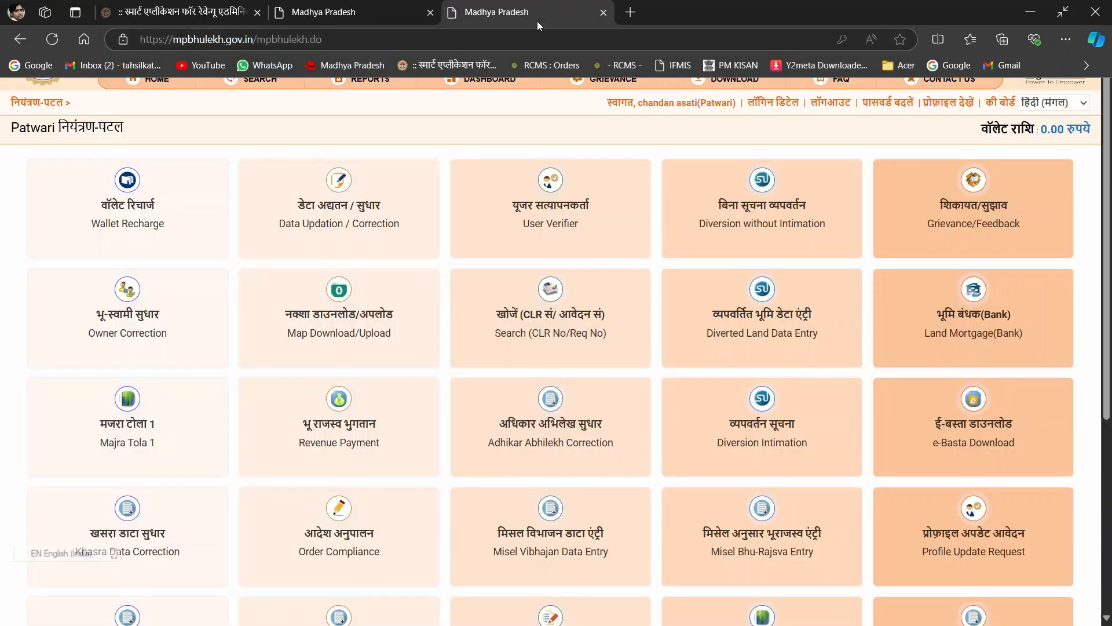
click(115, 290)
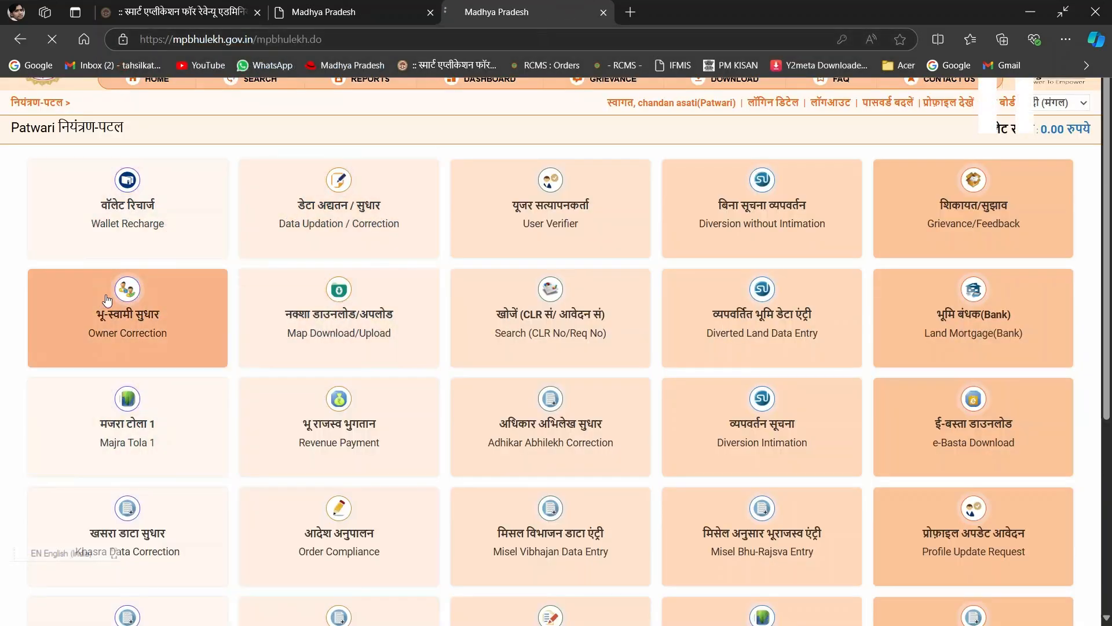
click(53, 212)
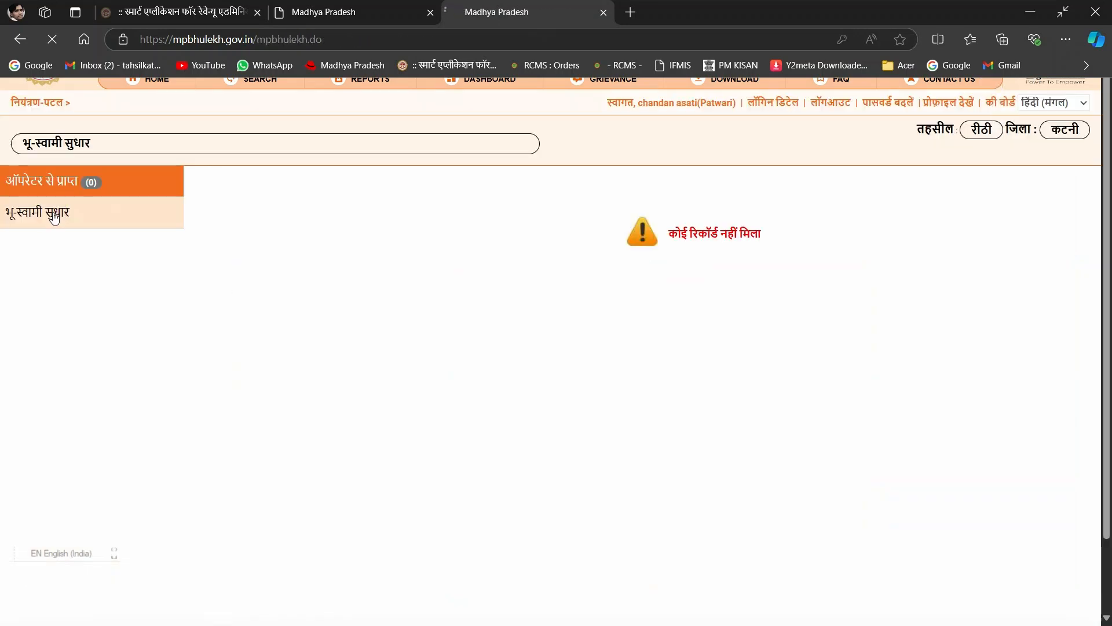
Choose village इमलिया and set the record search to भू-स्वामी.
click(900, 195)
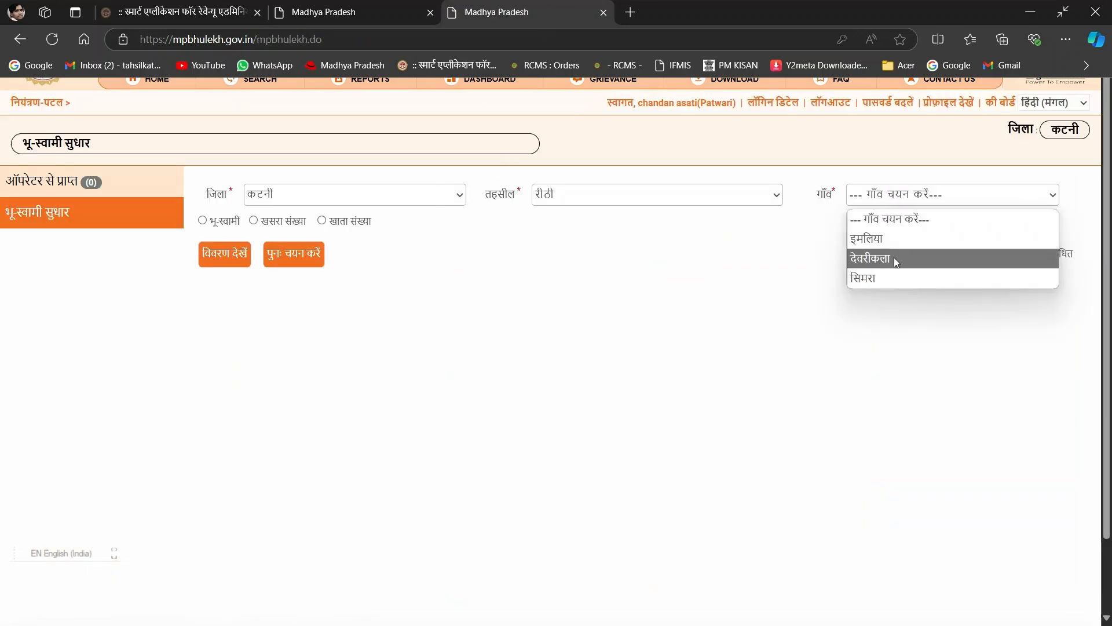
click(887, 246)
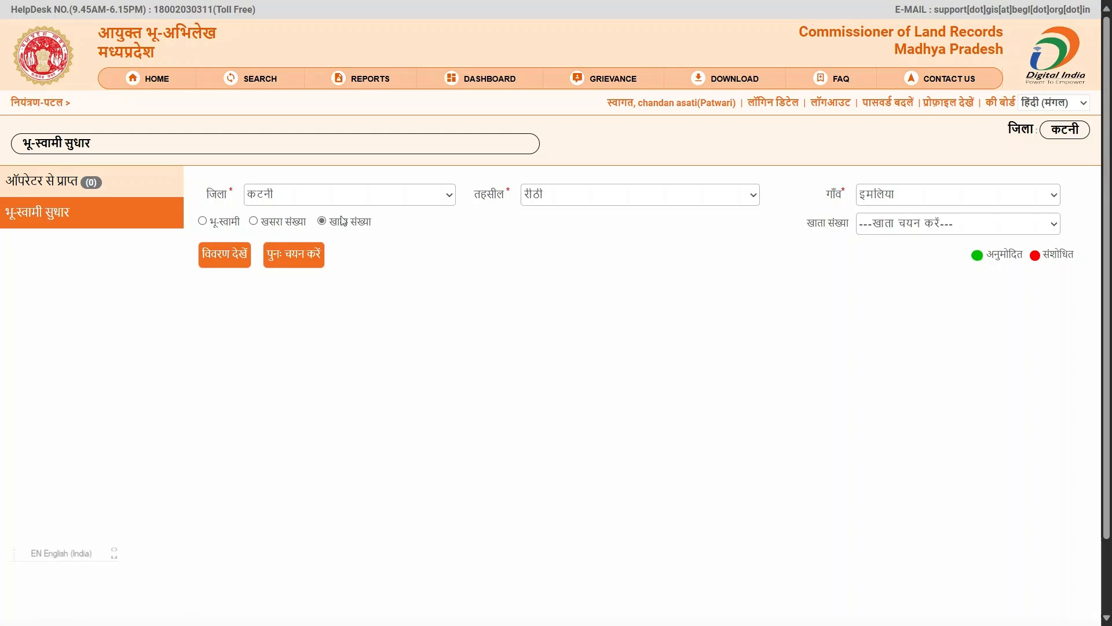
click(202, 222)
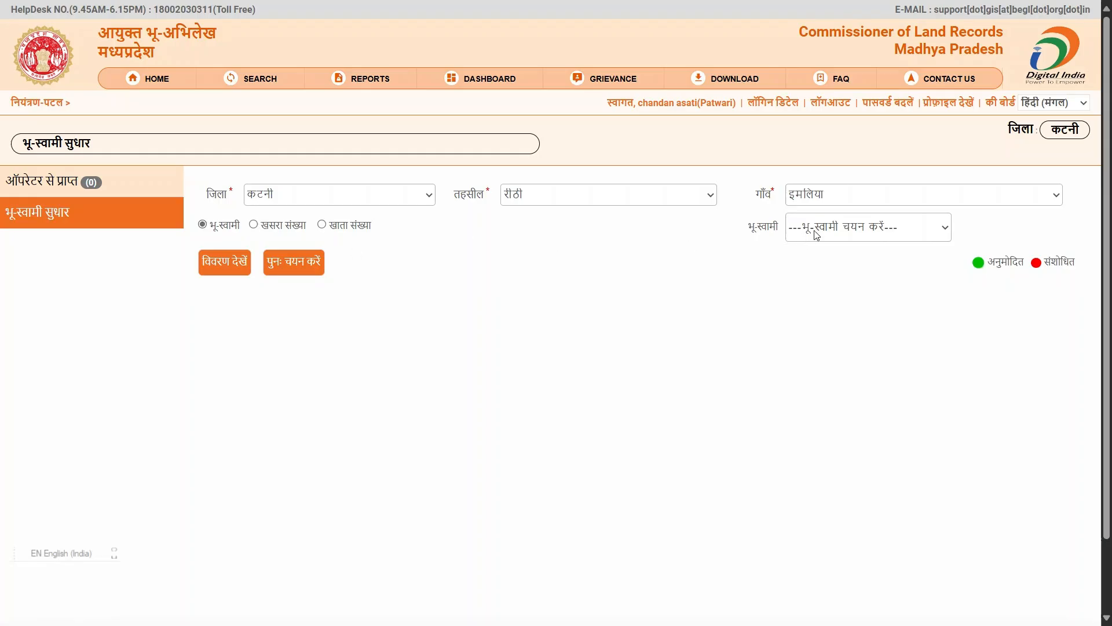
Select मध्यप्रदेश शासन as the landowner with khata 331/113 and display its record details.
click(811, 231)
scroll(875, 404, down, 5)
scroll(876, 406, down, 15)
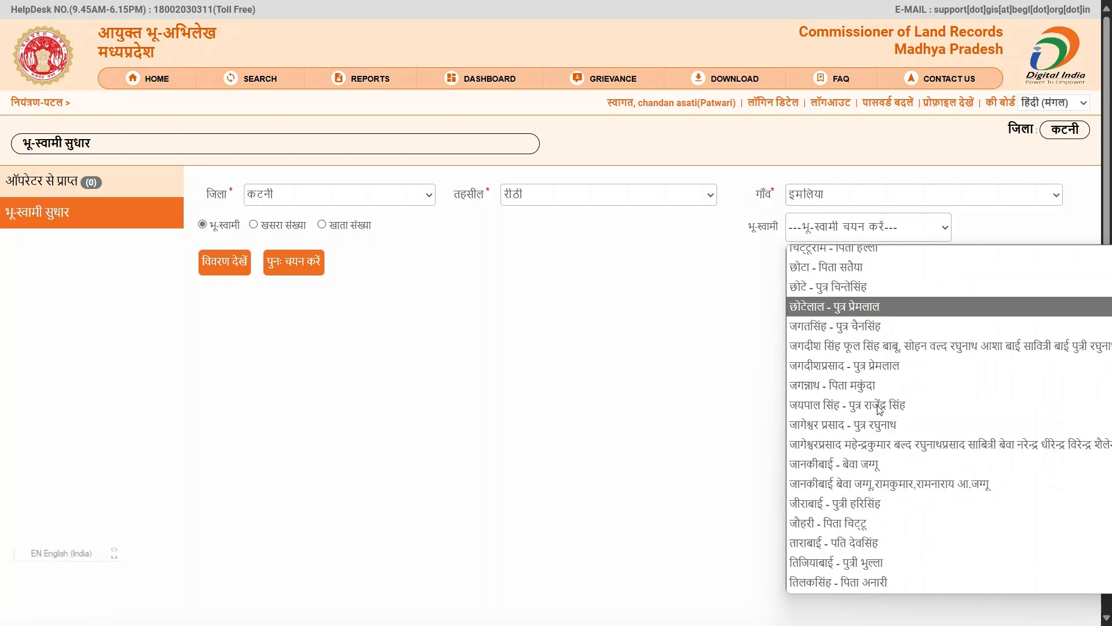
scroll(880, 410, down, 10)
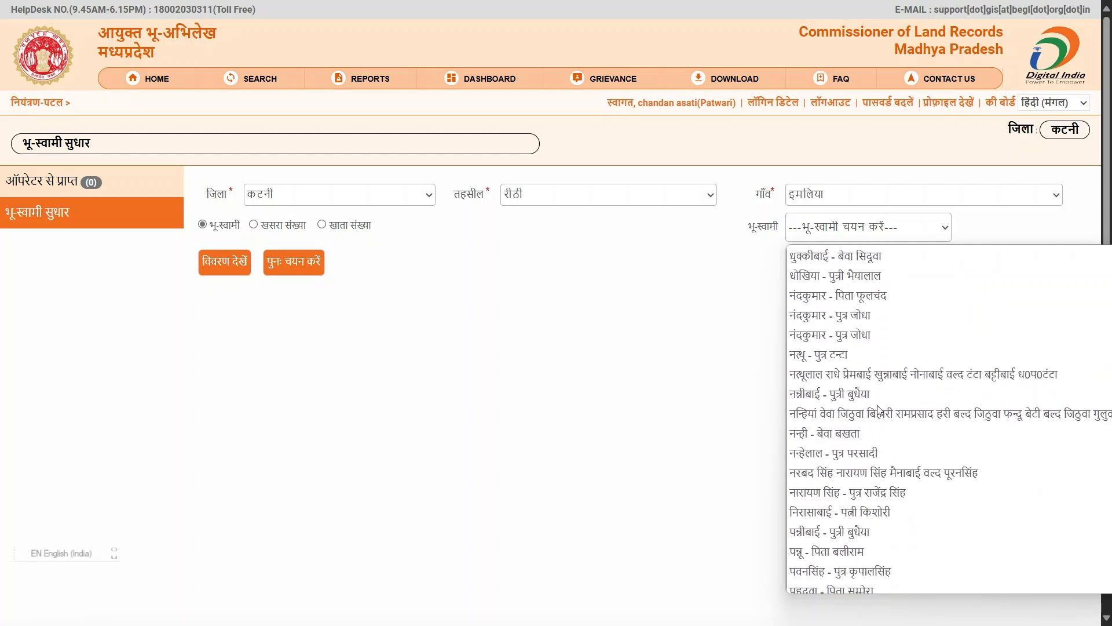
scroll(869, 429, down, 6)
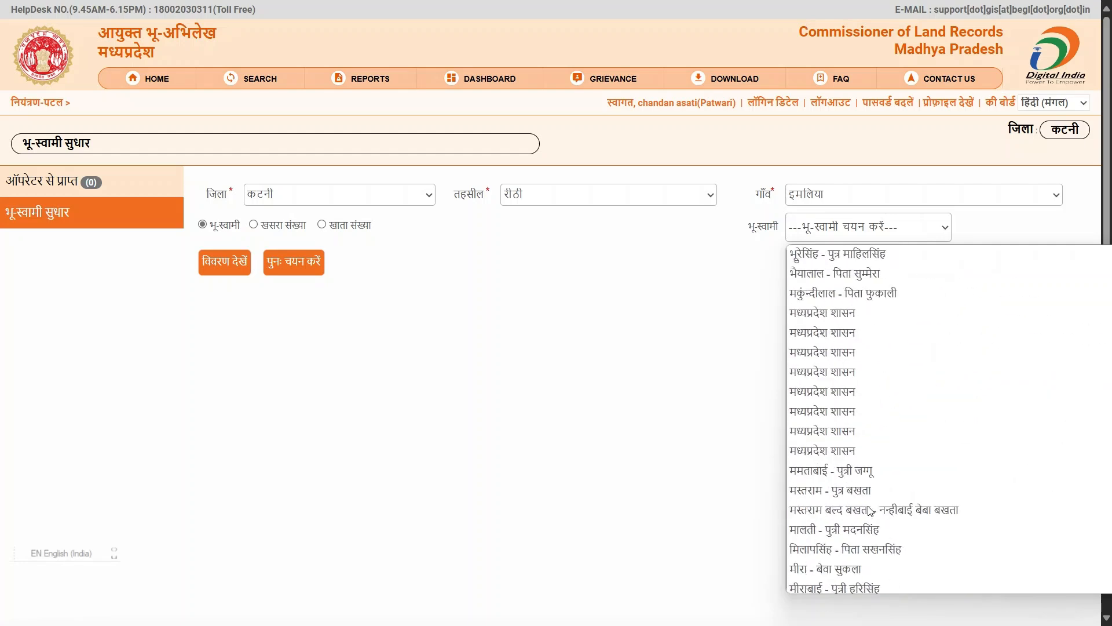
click(864, 439)
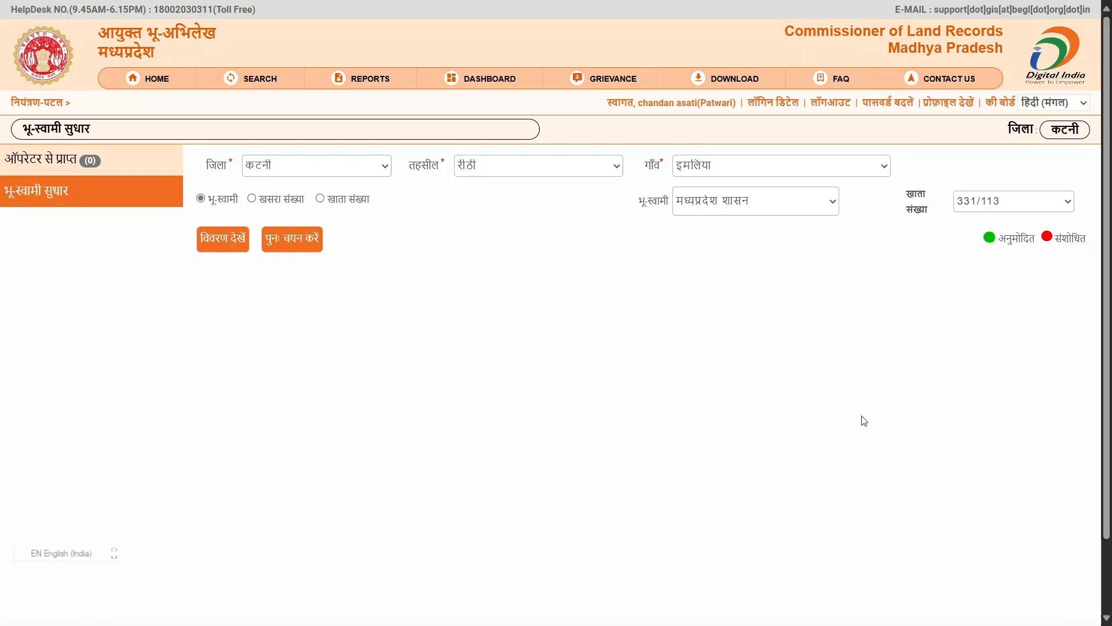
click(1003, 194)
click(1003, 194)
click(206, 232)
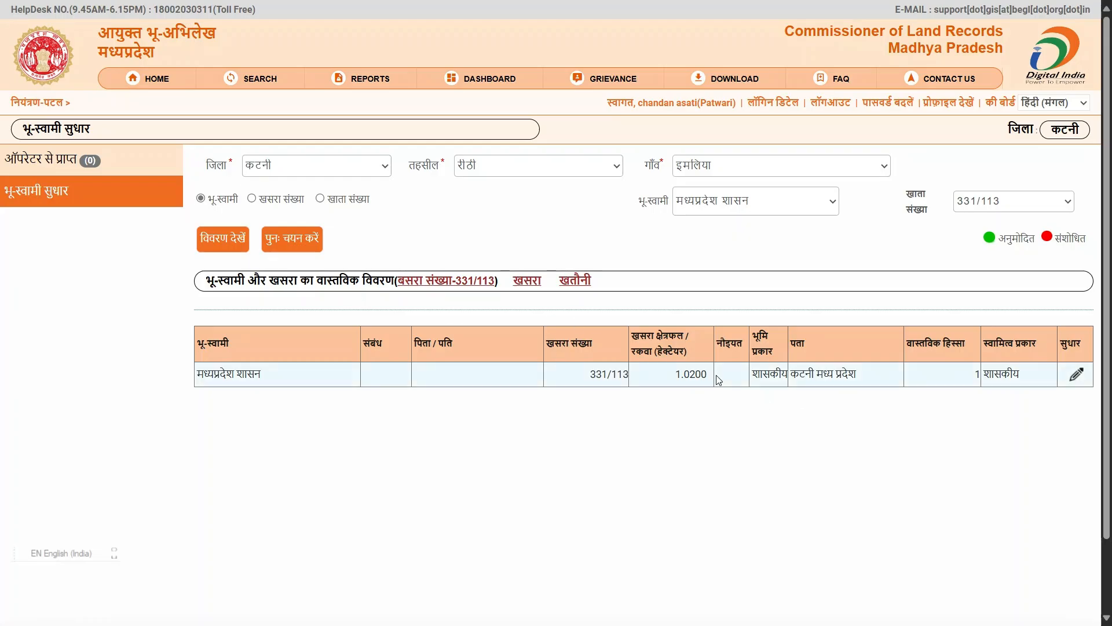
Open the मध्यप्रदेश शासन record for correction and examine the available स्वामित्व प्रकार options.
click(1077, 373)
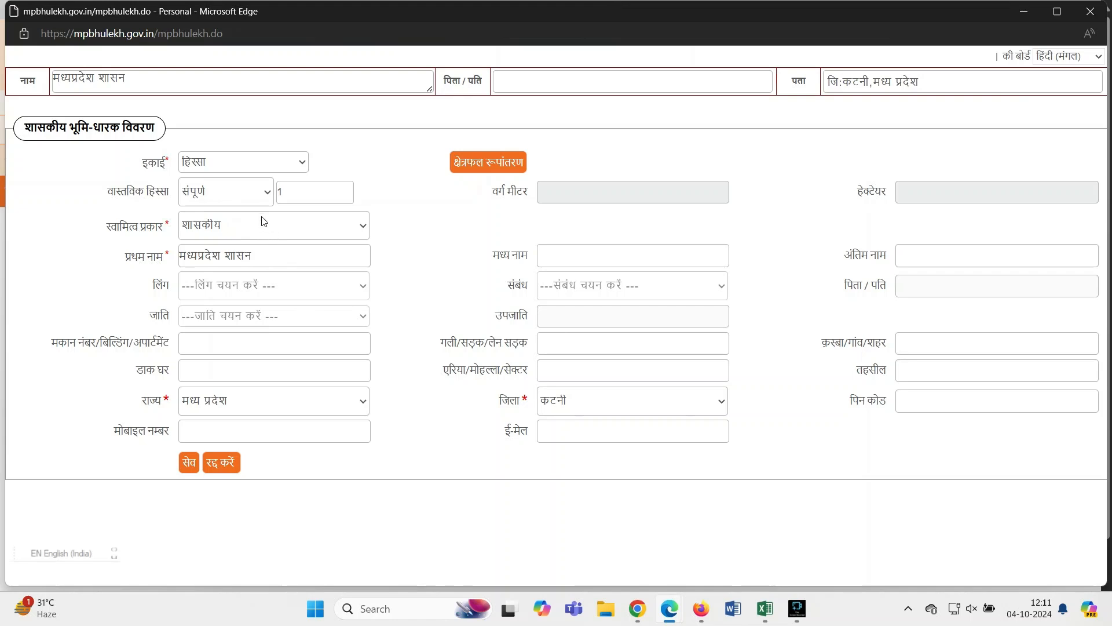
click(262, 232)
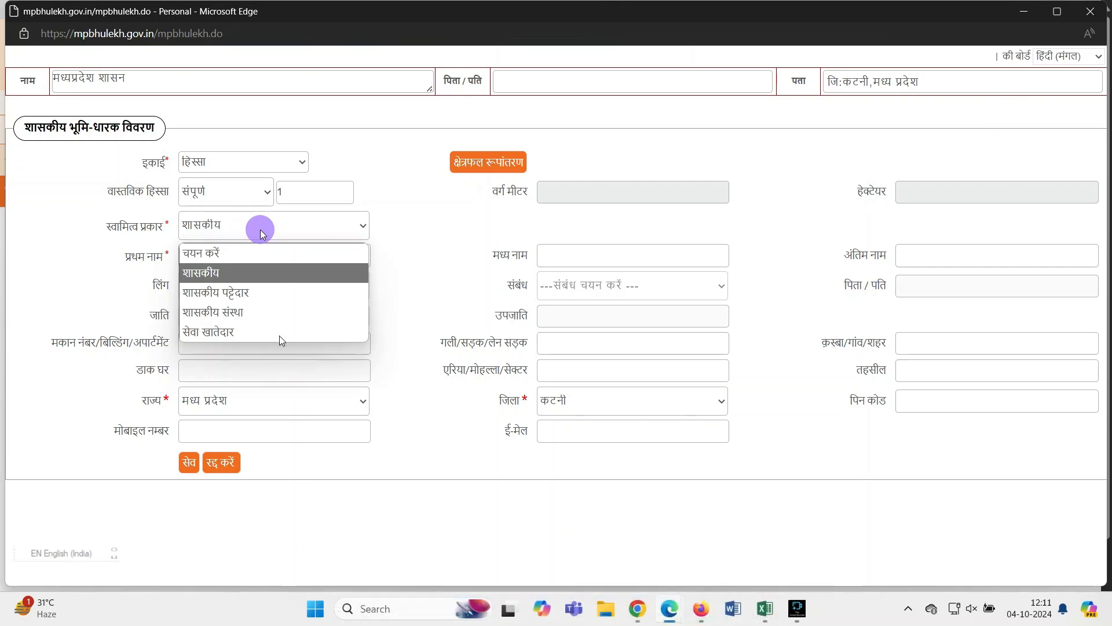
click(260, 229)
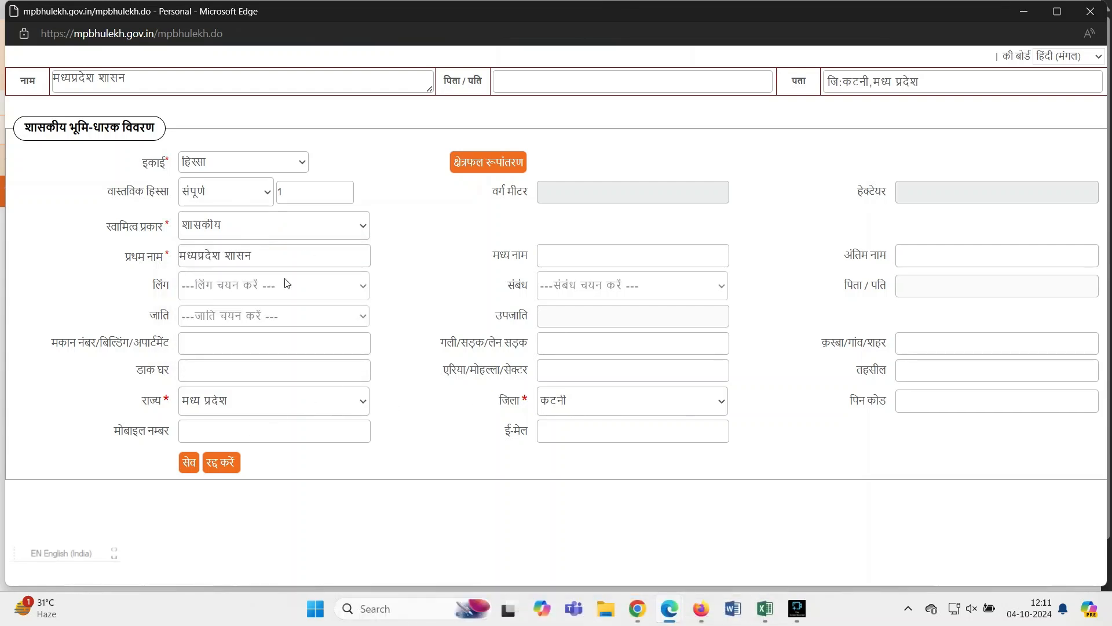
click(231, 227)
click(233, 229)
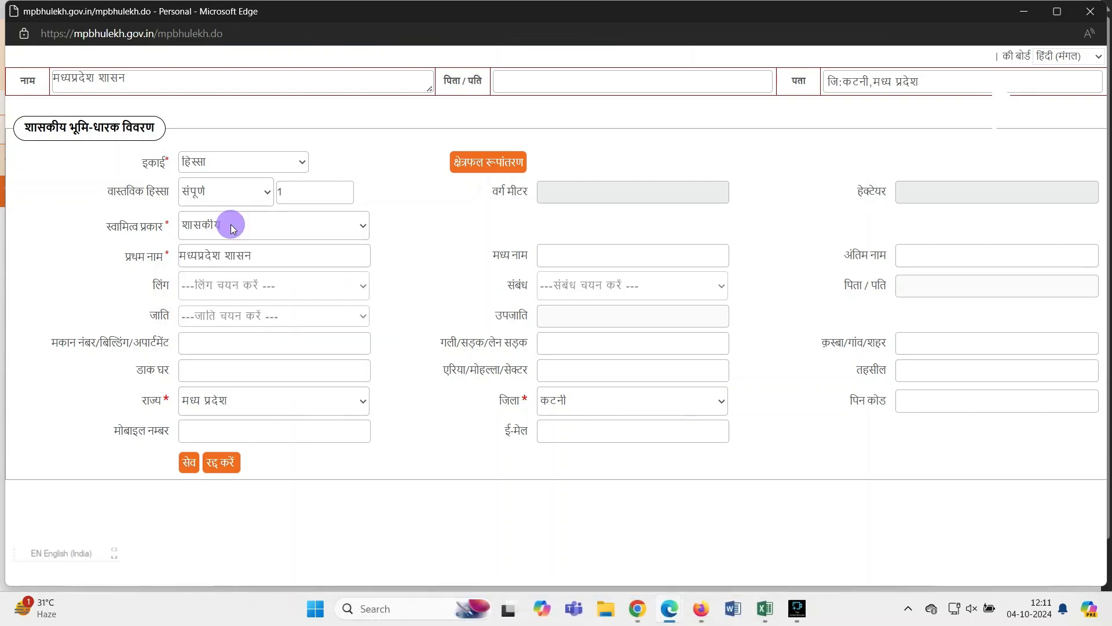
click(225, 229)
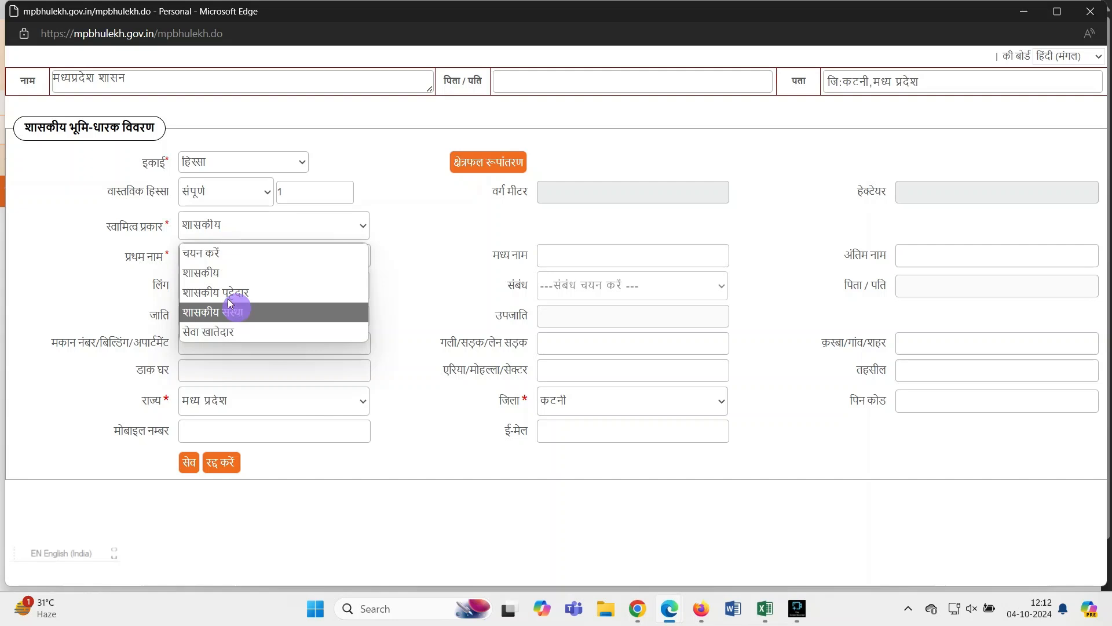
Set स्वामित्व प्रकार to शासकीय संस्था and विभाग to विज्ञान एवं प्रौद्योगिकी विभाग मध्यप्रदेश शासन in the landholder form.
click(238, 310)
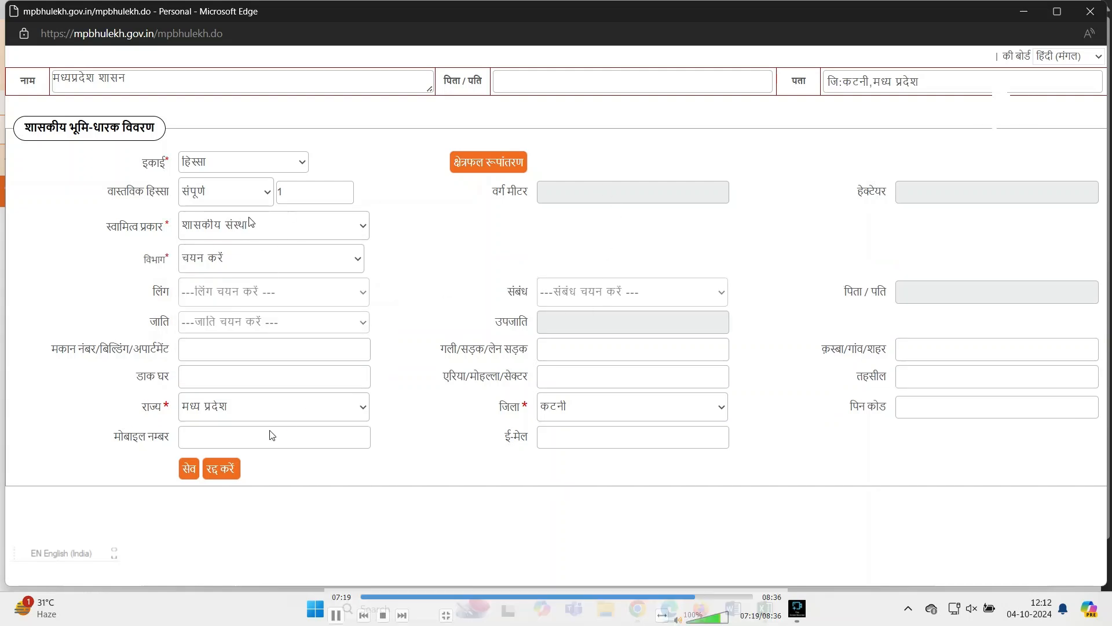
click(227, 256)
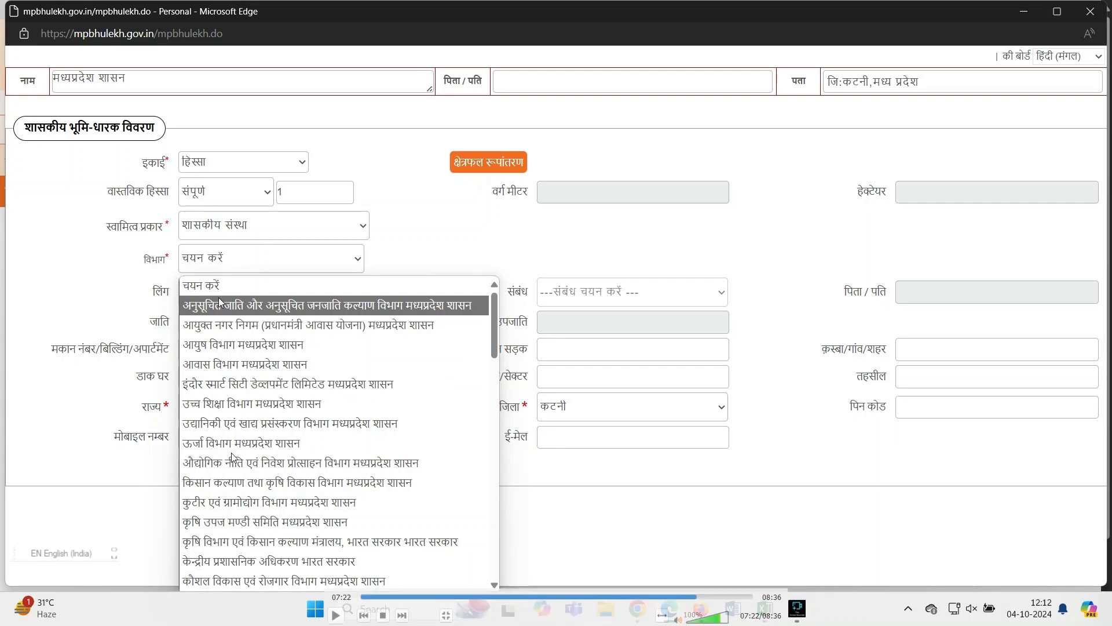
scroll(251, 390, down, 6)
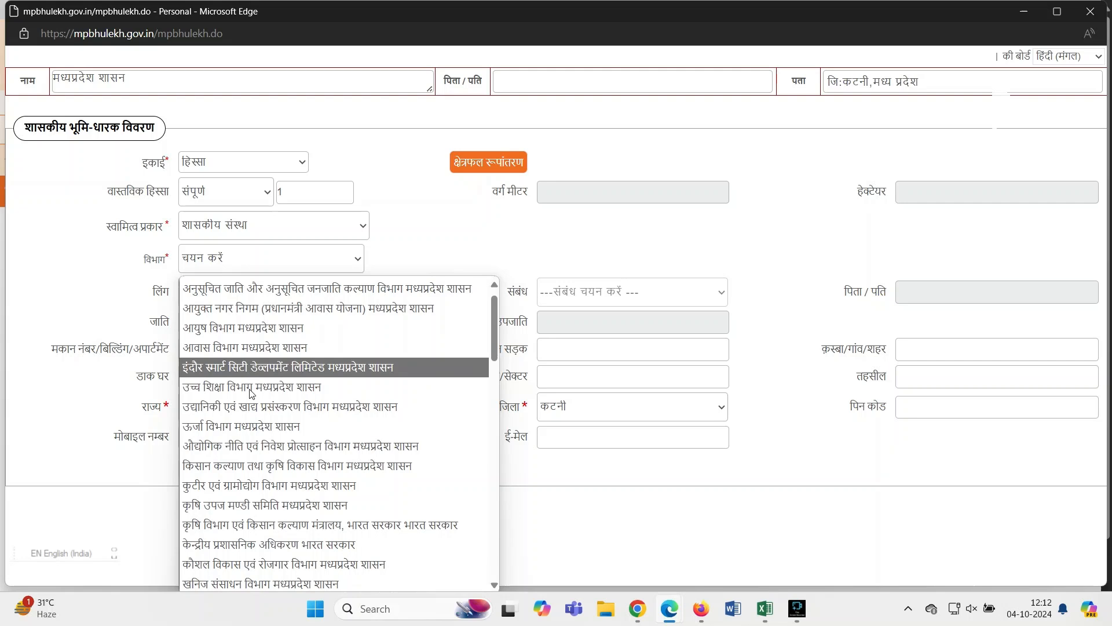
scroll(253, 393, down, 8)
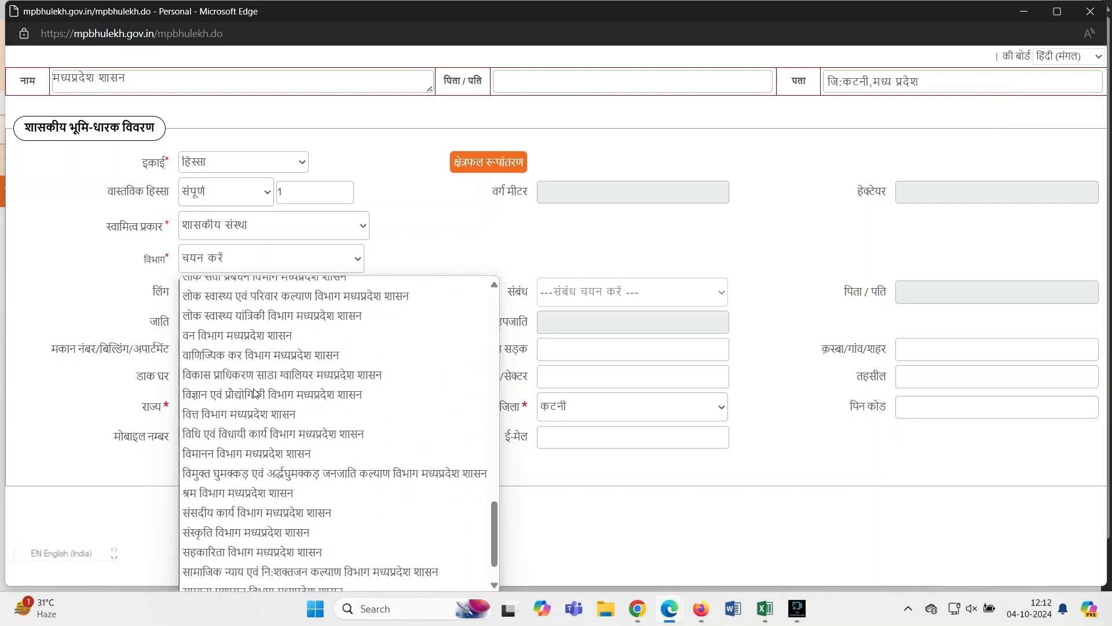
click(258, 394)
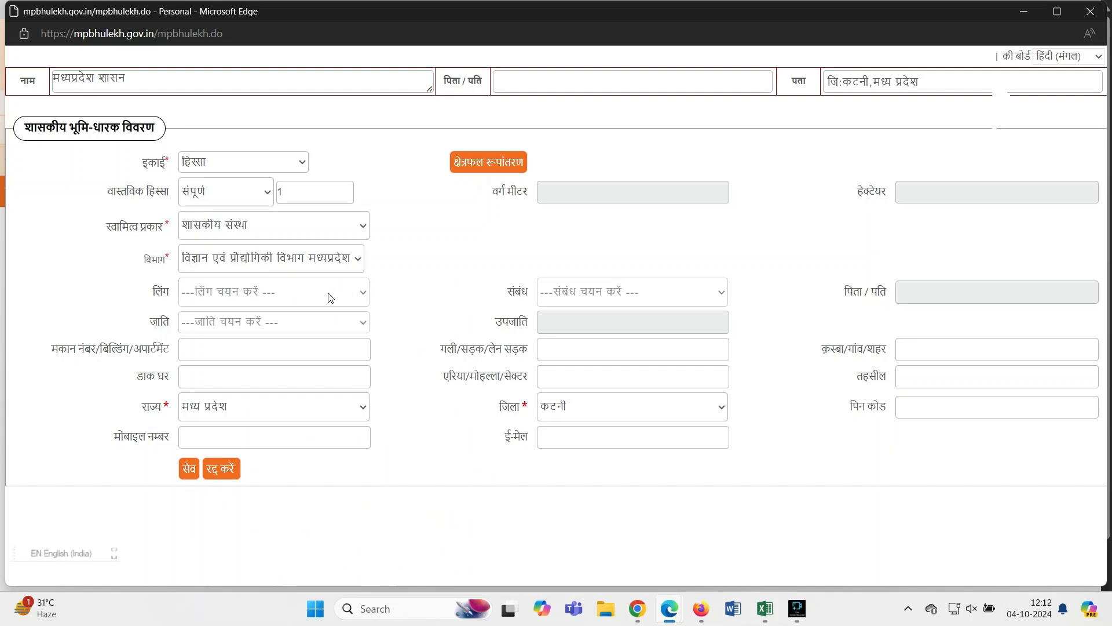
Change the विभाग of the शासकीय संस्था entry to मध्यप्रदेश शासन.
click(324, 255)
scroll(302, 348, up, 6)
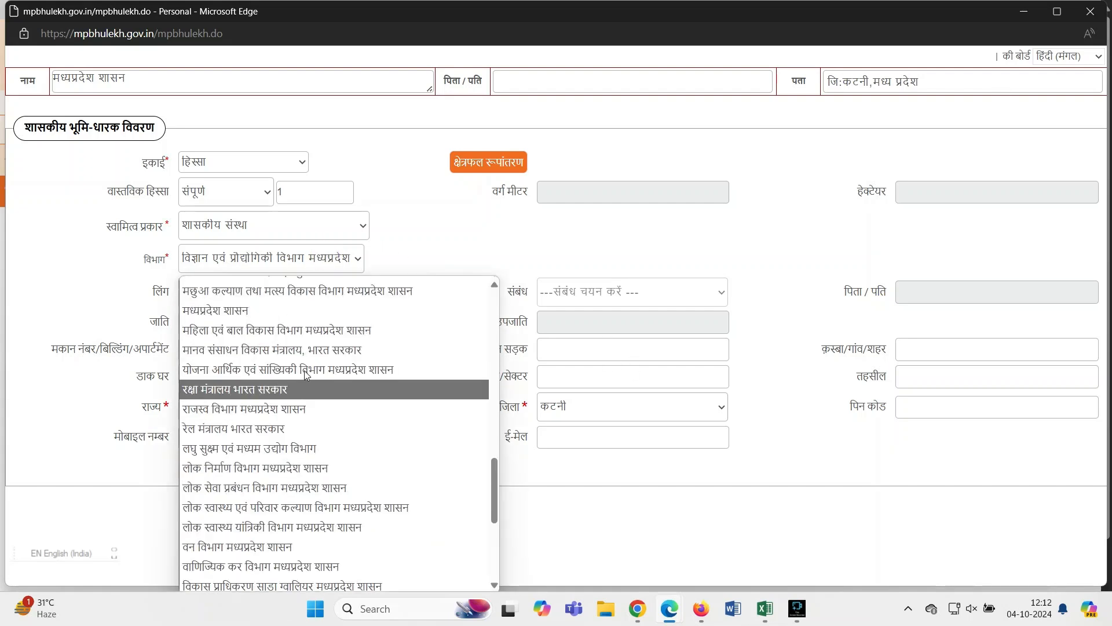
scroll(301, 345, down, 4)
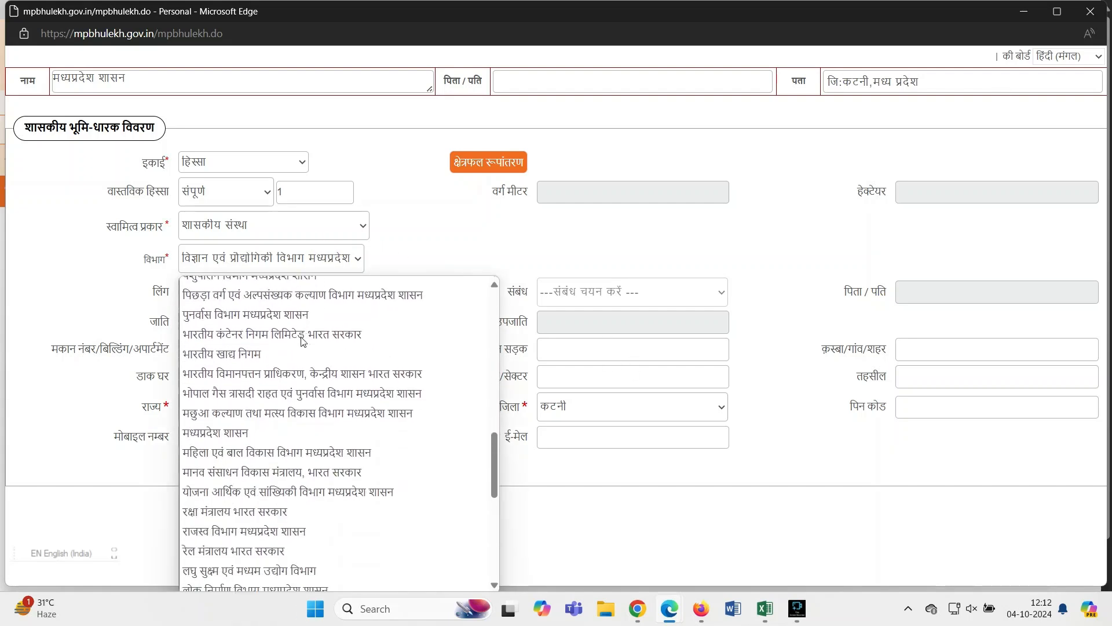
click(281, 362)
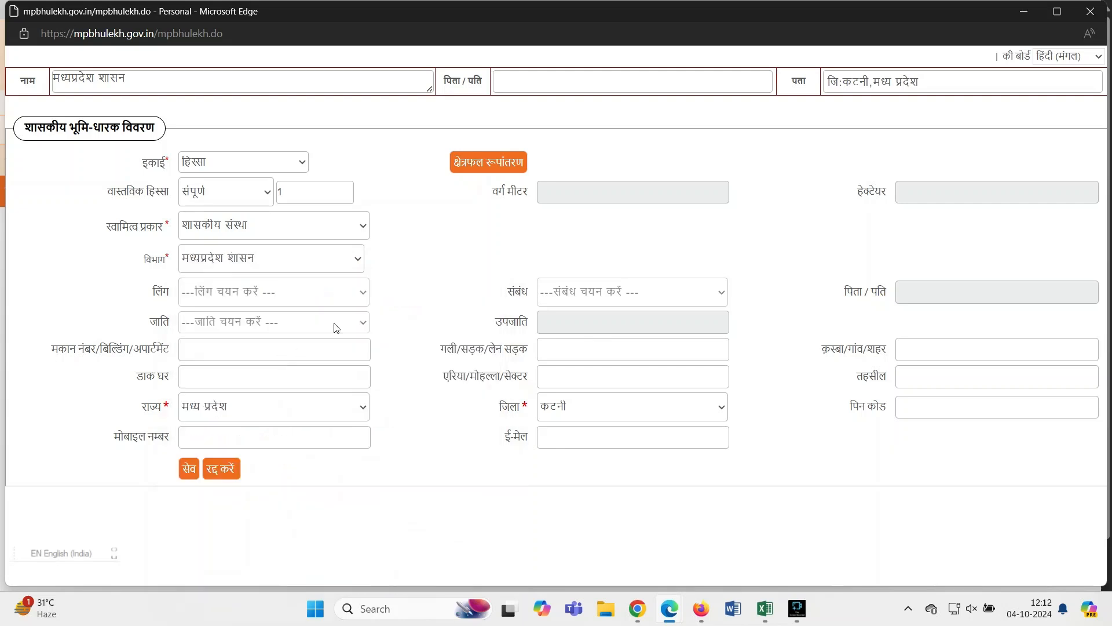
Set स्वामित्व प्रकार to शासकीय and select हिस्सा as the इकाई for the मध्यप्रदेश शासन record.
click(255, 229)
click(249, 273)
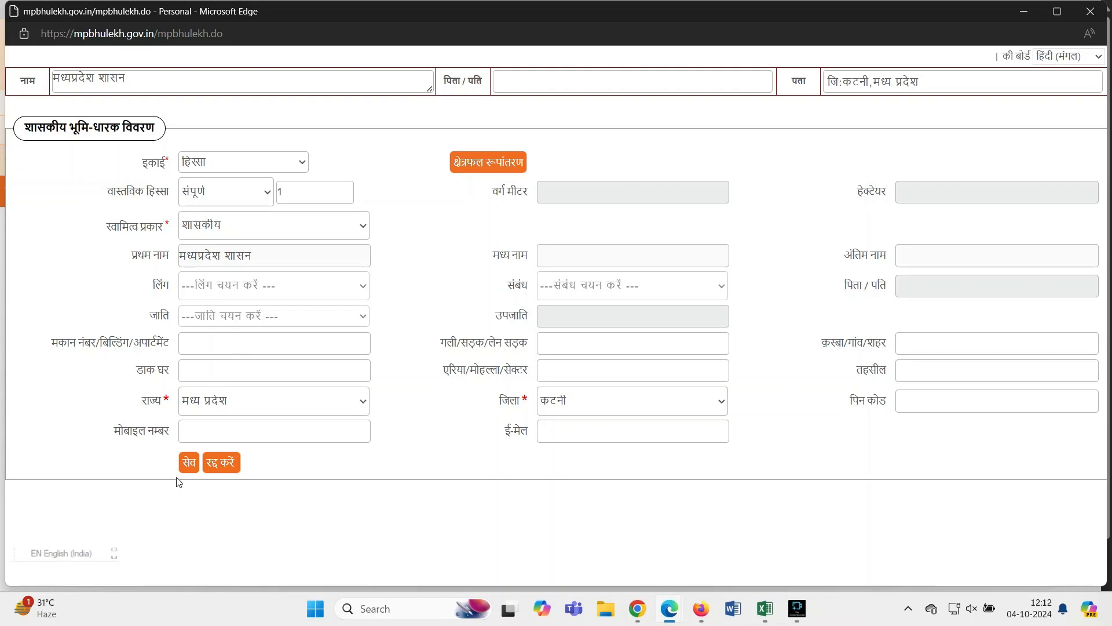
click(227, 164)
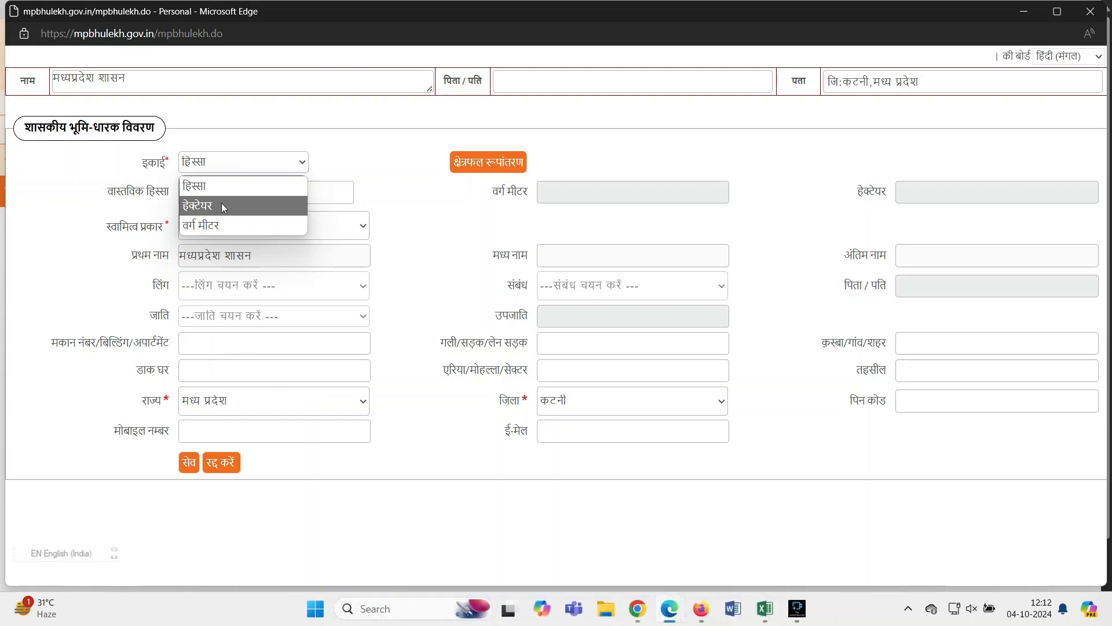
click(234, 186)
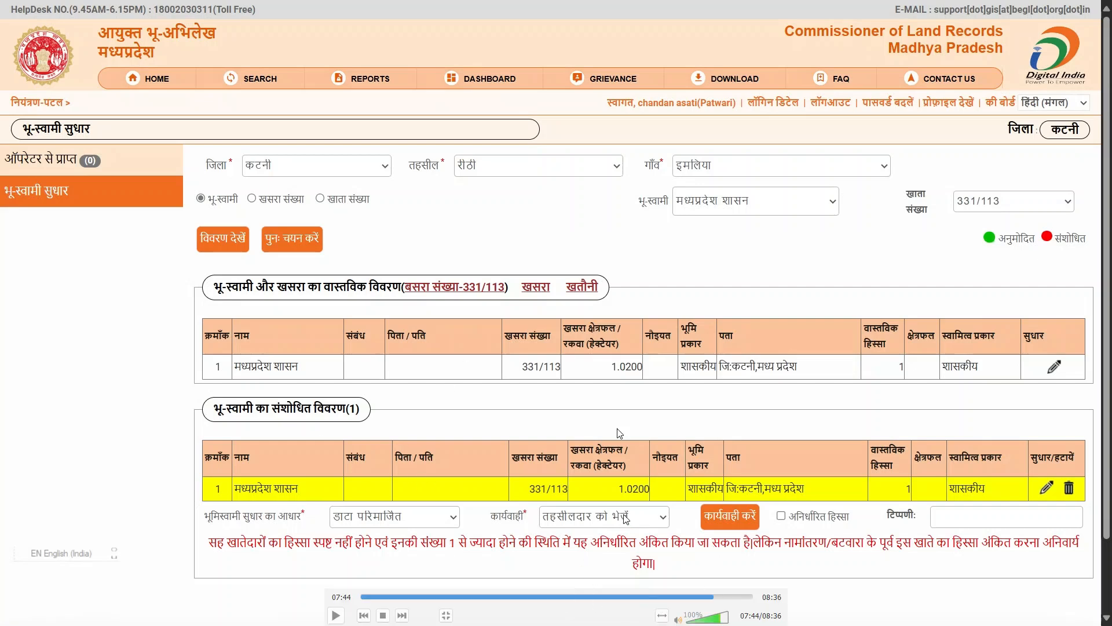
Submit the corrected मध्यप्रदेश शासन record to the tehsildar on the basis डाटा परिमार्जित and acknowledge the submission.
key(space)
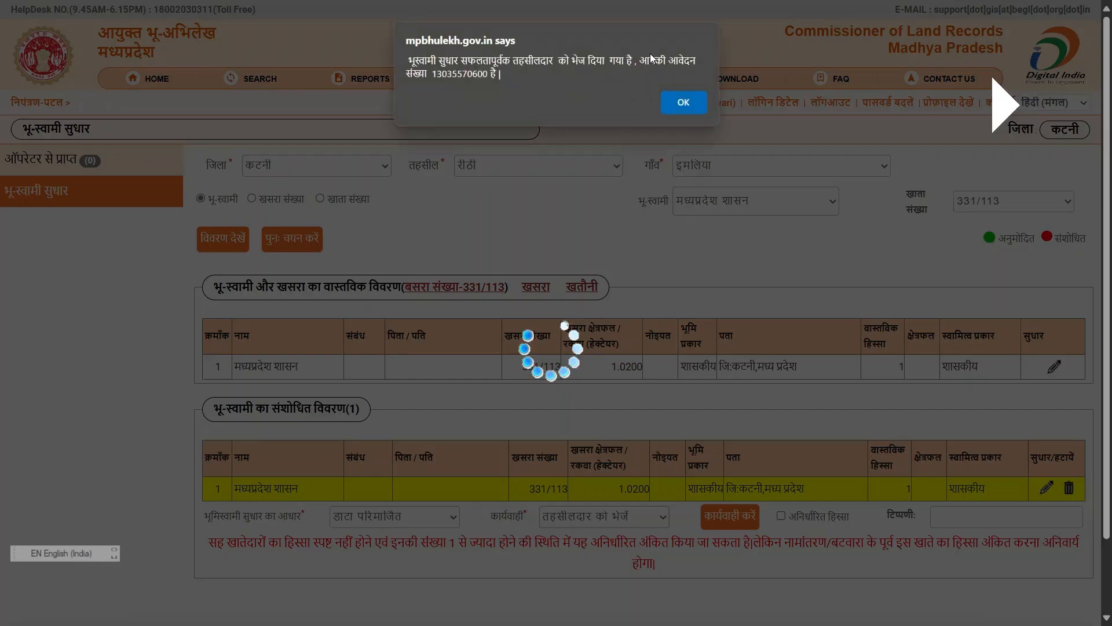
click(679, 103)
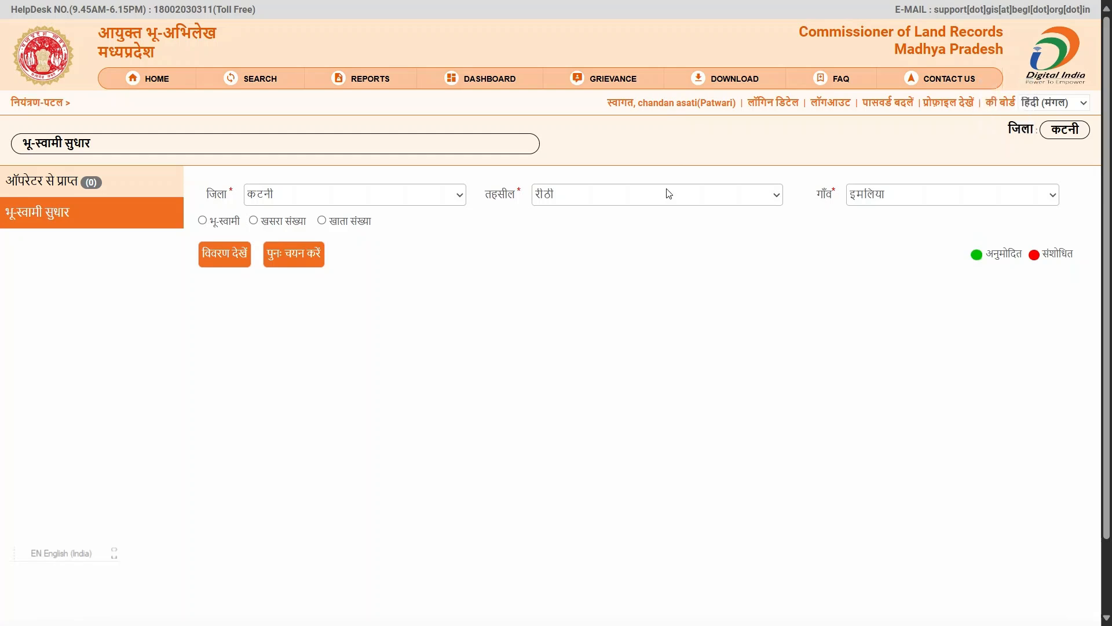
Switch to the PowerPoint slide show and leaf back through the Data Cleansing and Farmer ID slides to the समग्र/ भू-अभिलेख EKYC slide.
key(alt+Tab)
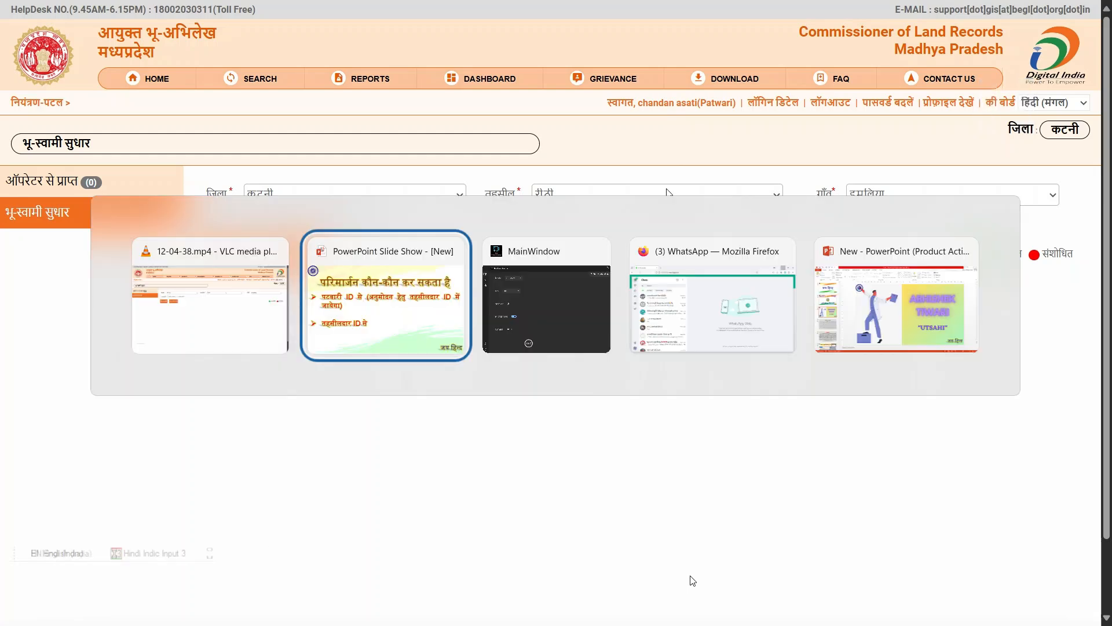
key(Left)
key(Left)
key(Left)
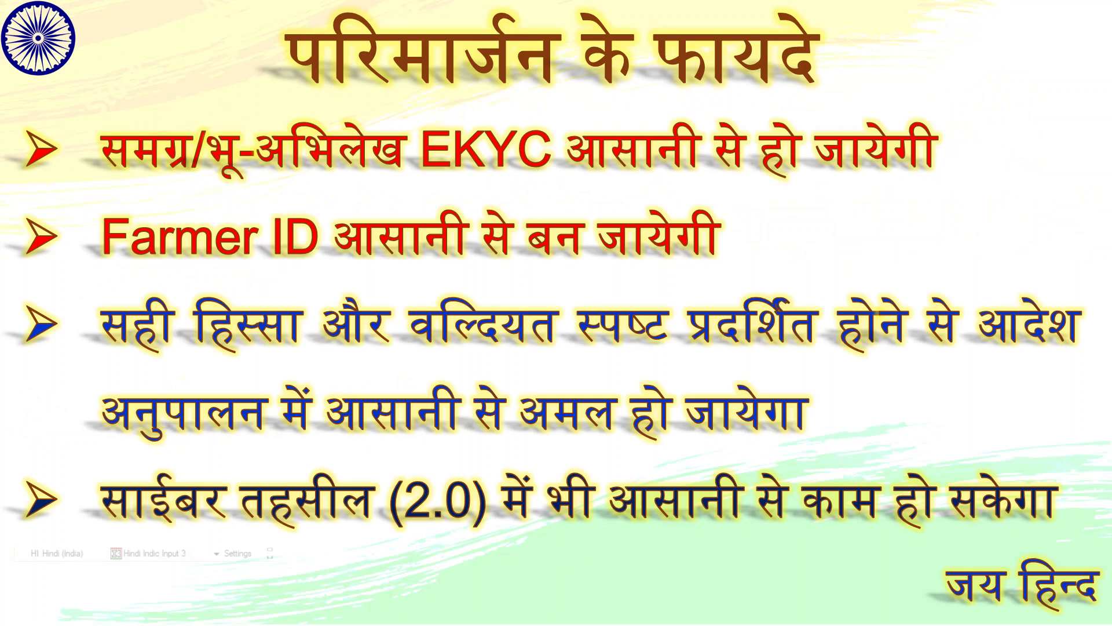
key(Left)
key(Left)
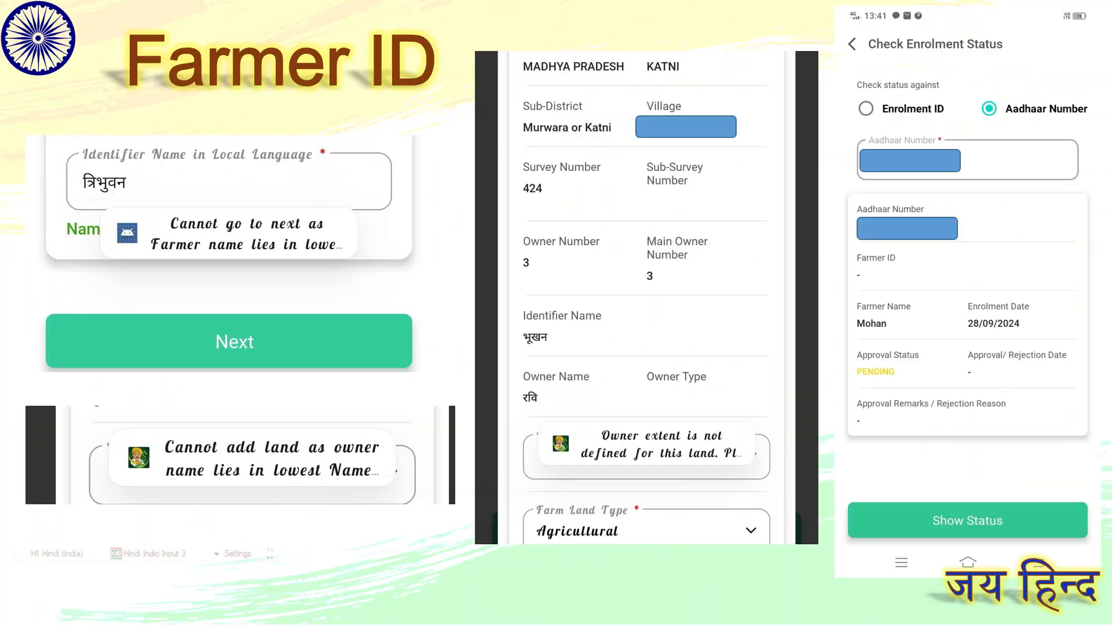
key(Left)
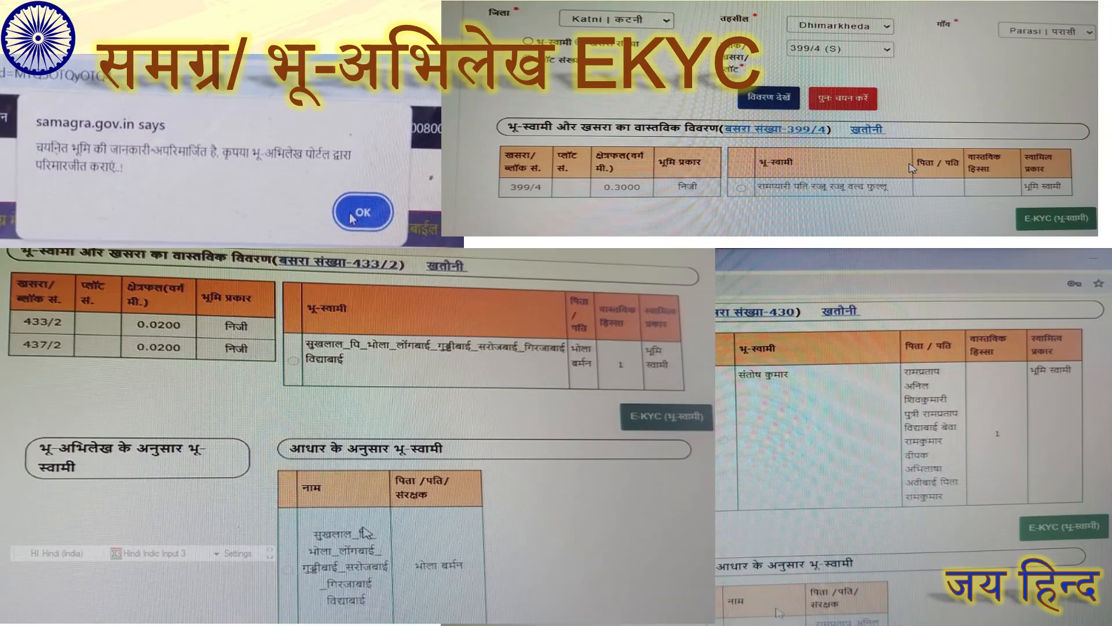
key(Left)
key(Left)
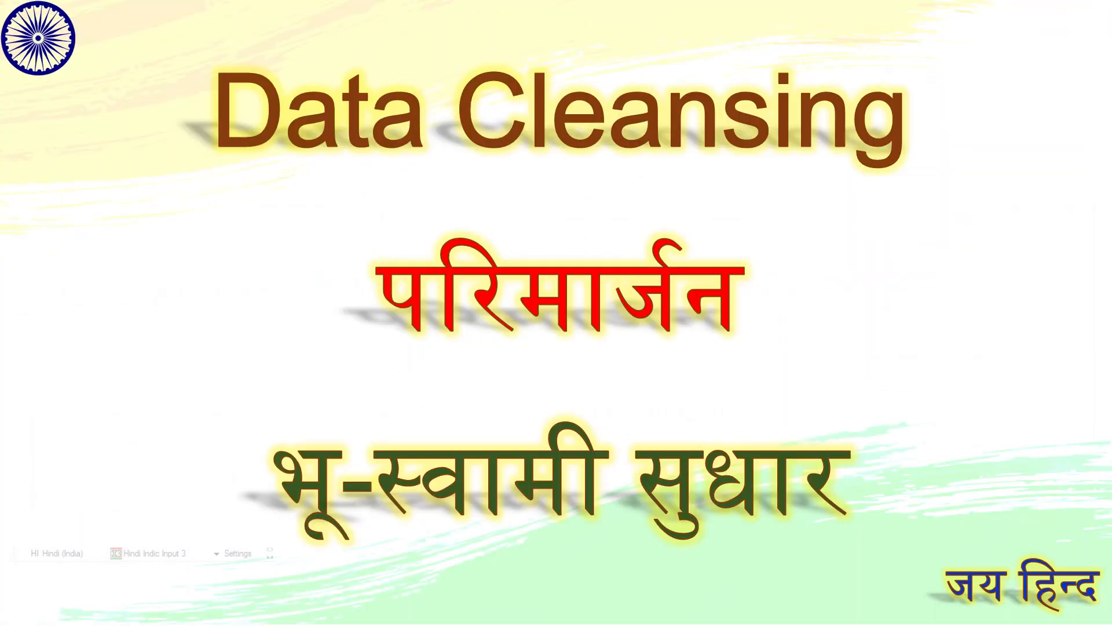
key(Right)
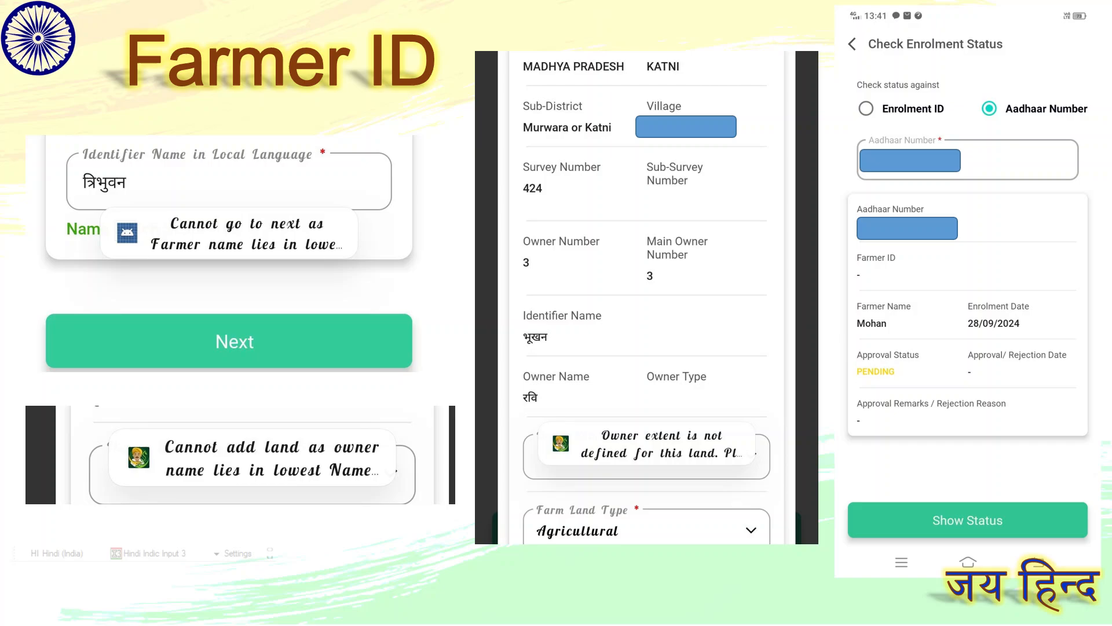
key(Right)
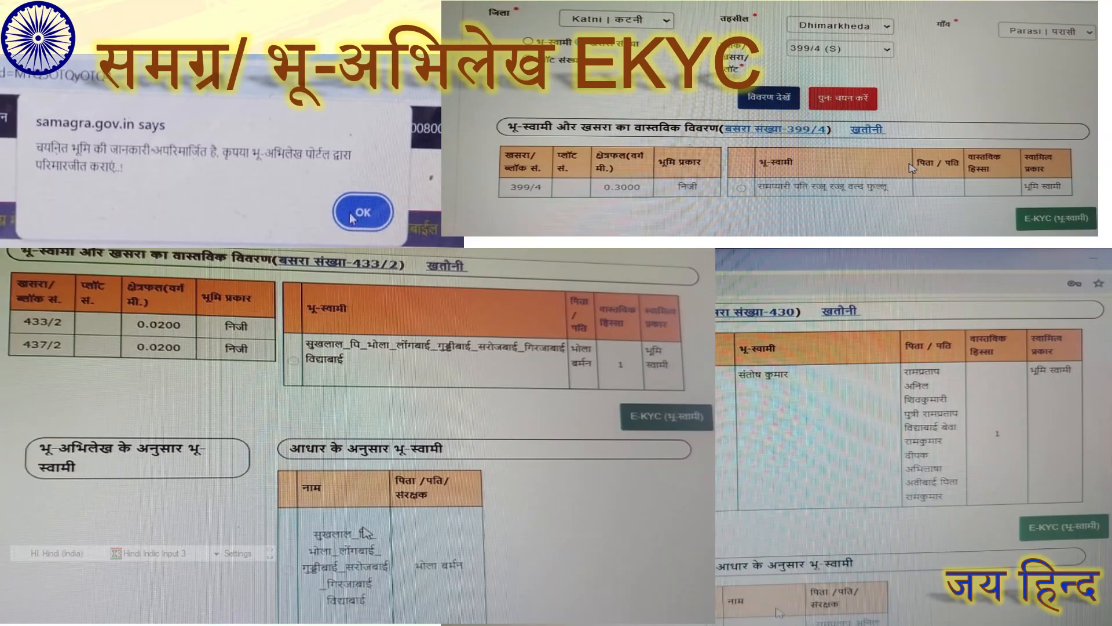